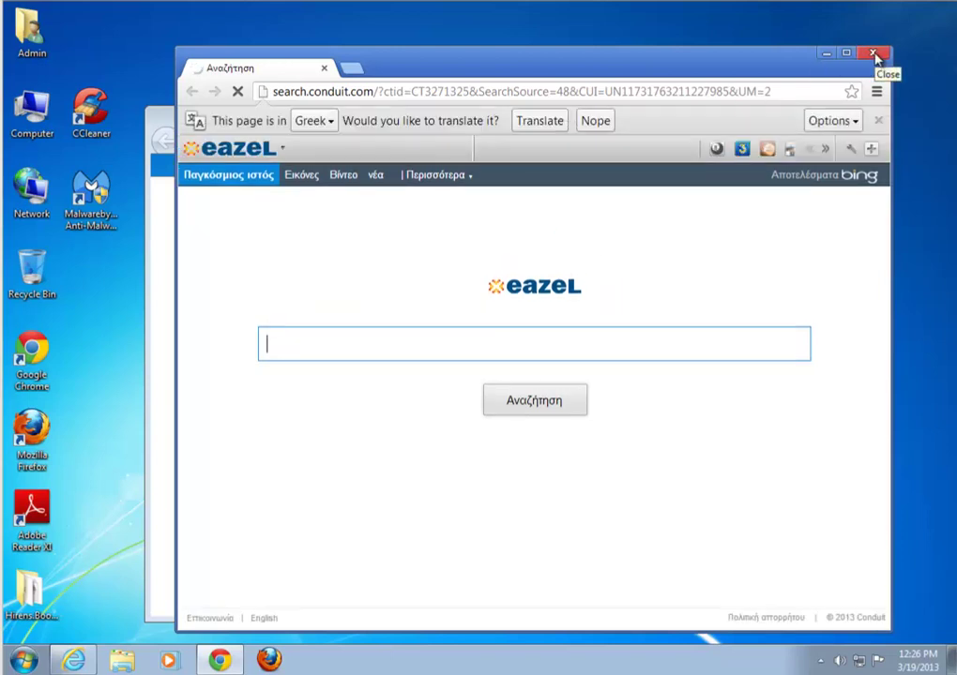
- Close the open Chrome, Firefox and Internet Explorer windows showing the Eazel search page
{"action": "left_click", "coordinate": [873, 55]}
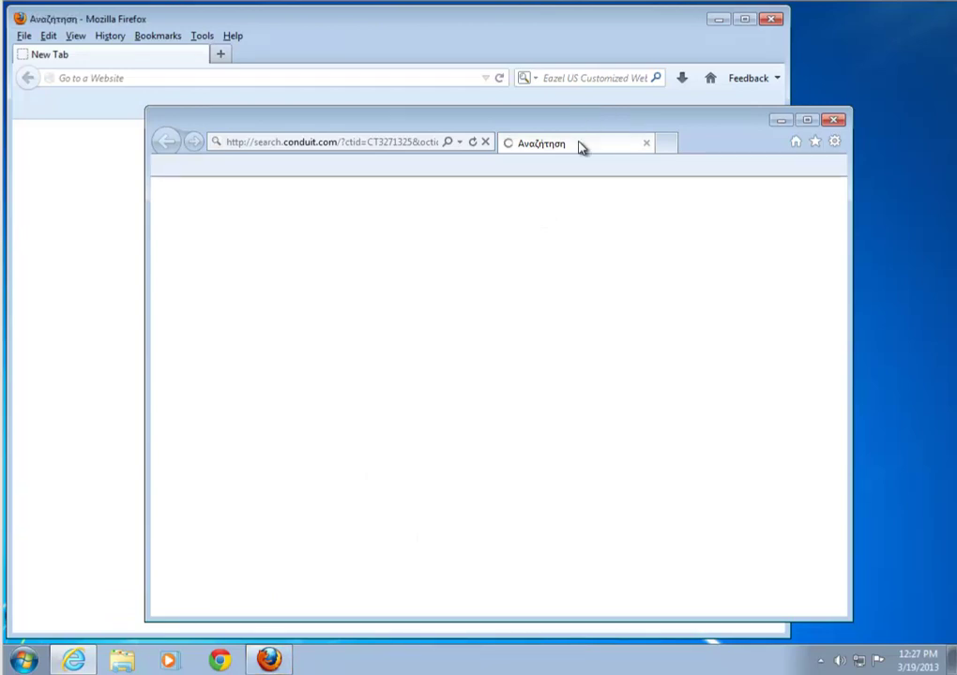
{"action": "left_click", "coordinate": [562, 27]}
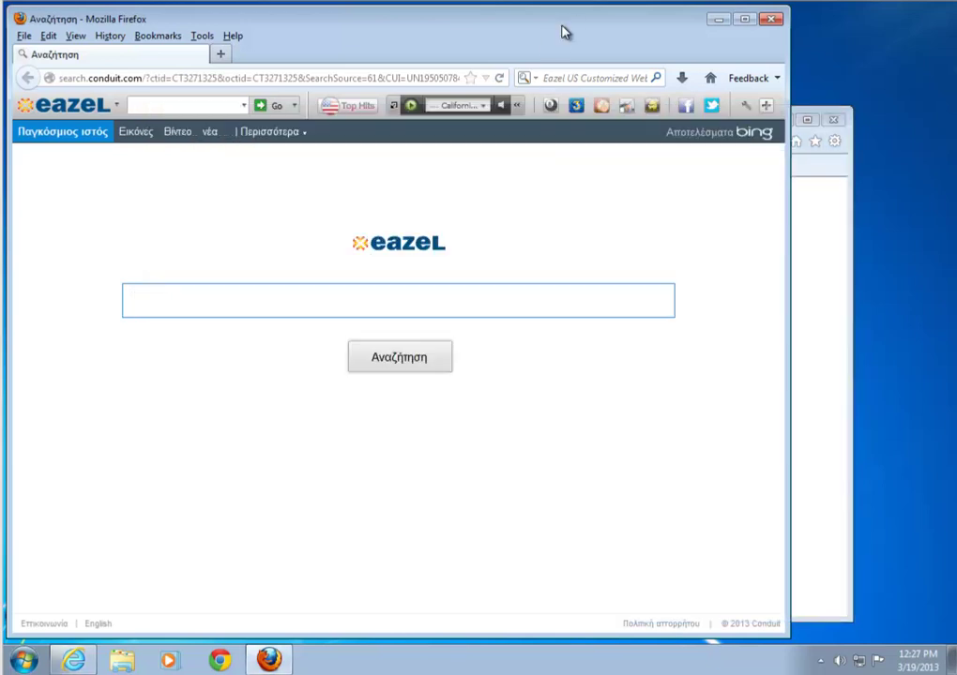
{"action": "left_click", "coordinate": [772, 19]}
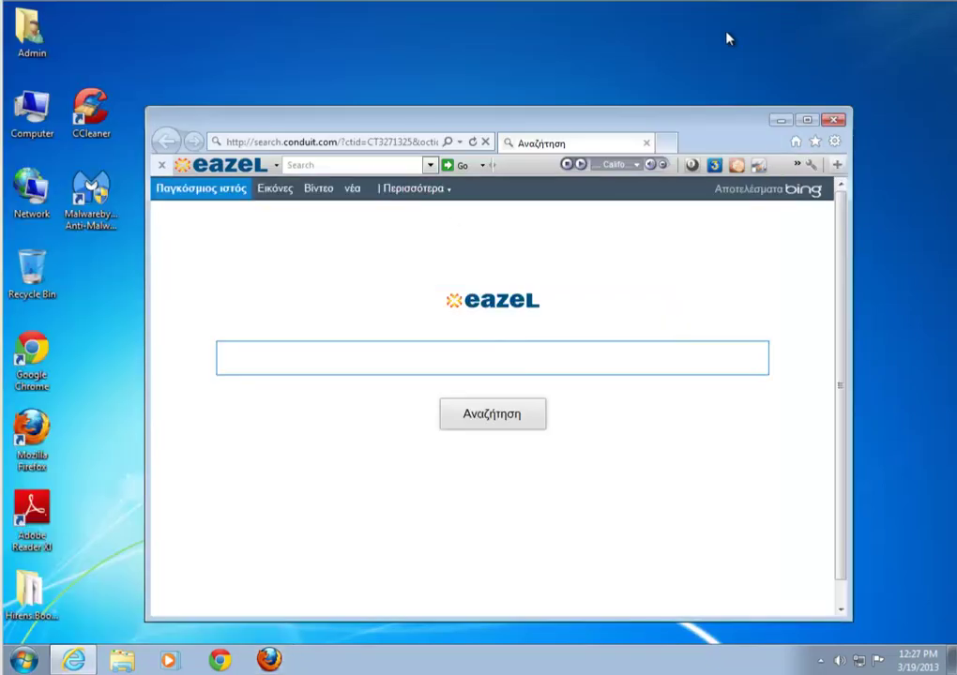
{"action": "left_click", "coordinate": [834, 122]}
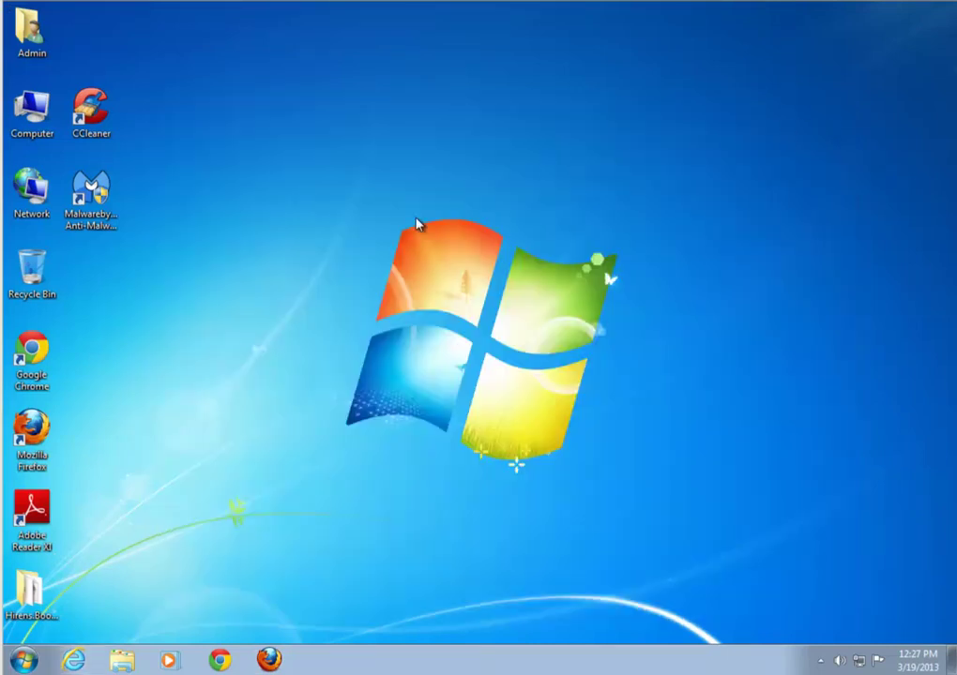
- Open Programs and Features in Control Panel to list the installed programs
{"action": "left_click", "coordinate": [25, 661]}
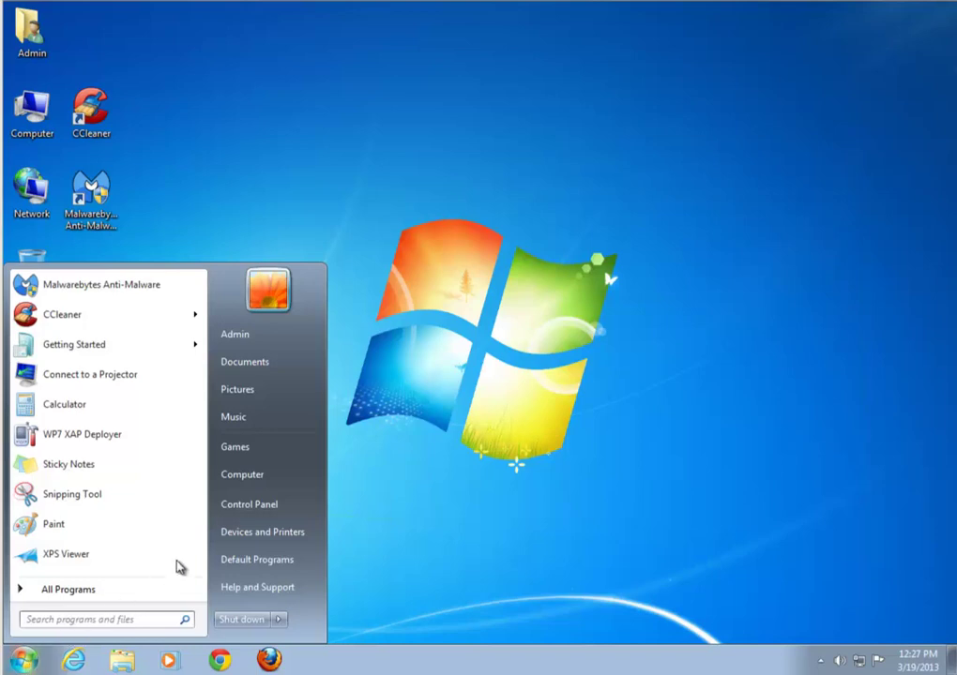
{"action": "left_click", "coordinate": [240, 506]}
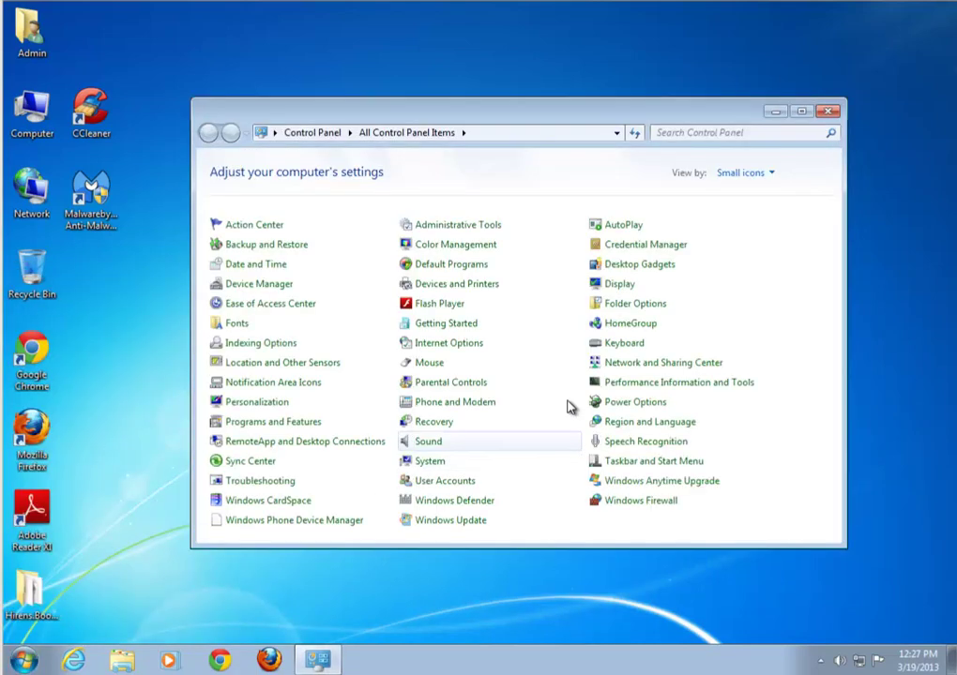
{"action": "left_click", "coordinate": [277, 430]}
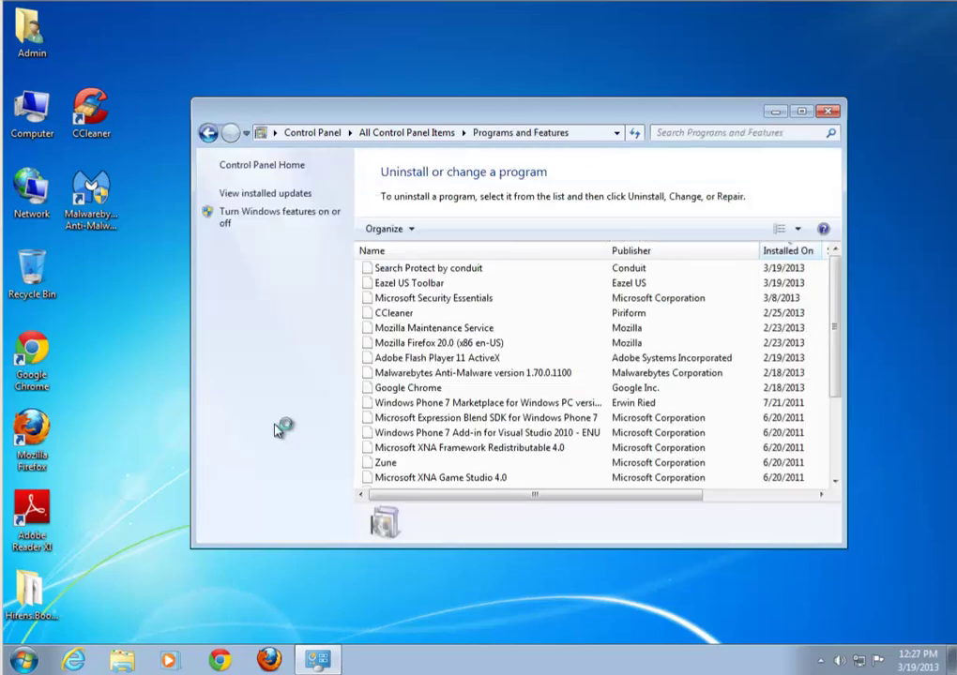
- Uninstall the Eazel US Toolbar, allowing the system change, and close the web page that opens after removal
{"action": "left_click", "coordinate": [446, 286]}
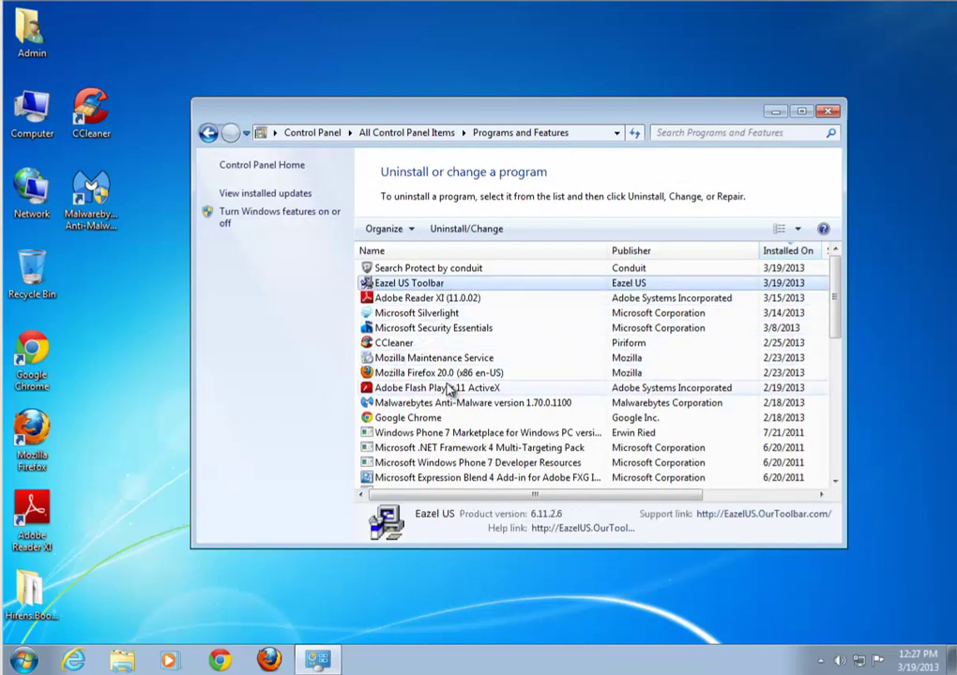
{"action": "left_click", "coordinate": [437, 269]}
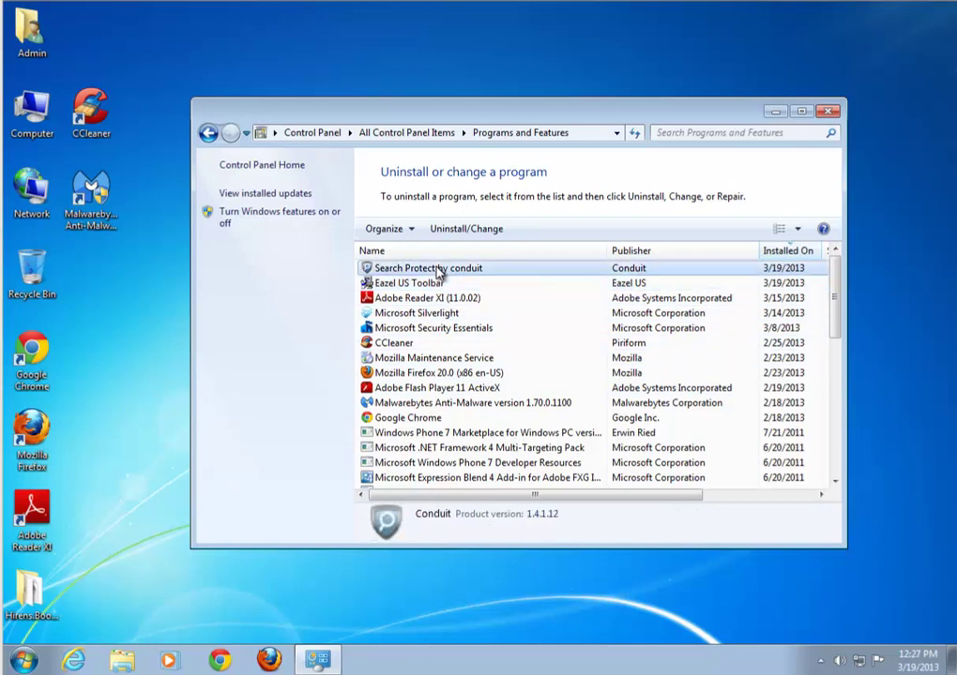
{"action": "left_click", "coordinate": [437, 283]}
{"action": "left_click", "coordinate": [437, 269]}
{"action": "left_click", "coordinate": [437, 284]}
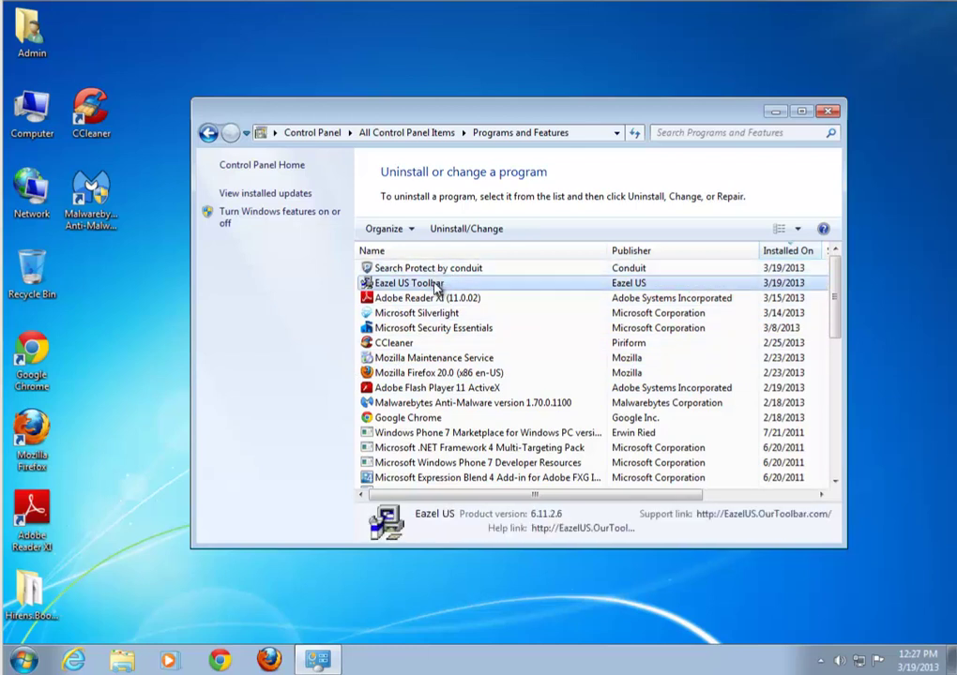
{"action": "left_click", "coordinate": [455, 230]}
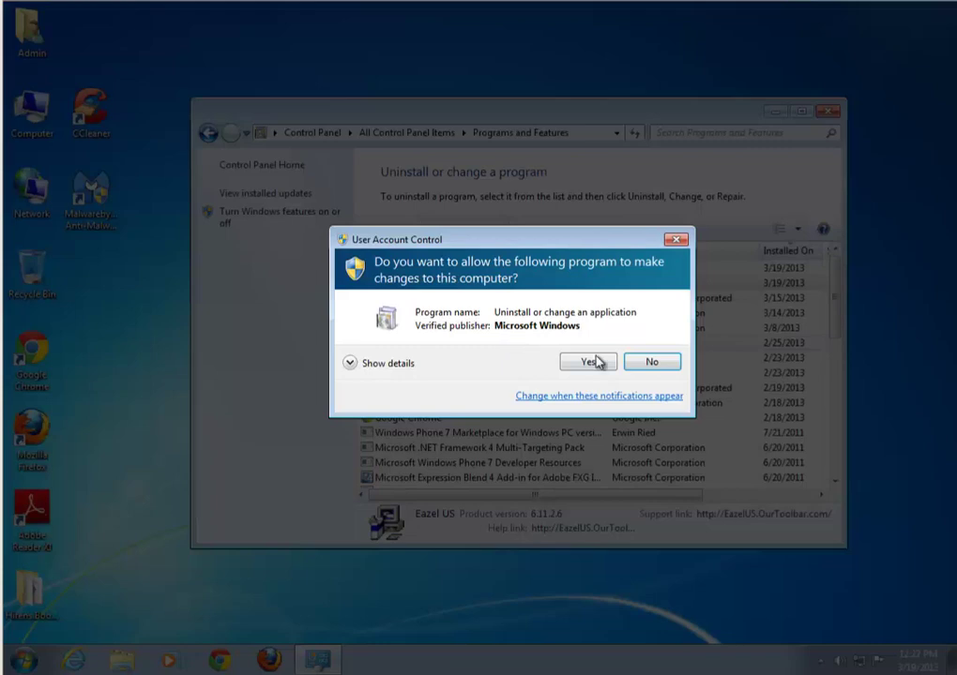
{"action": "left_click", "coordinate": [593, 362]}
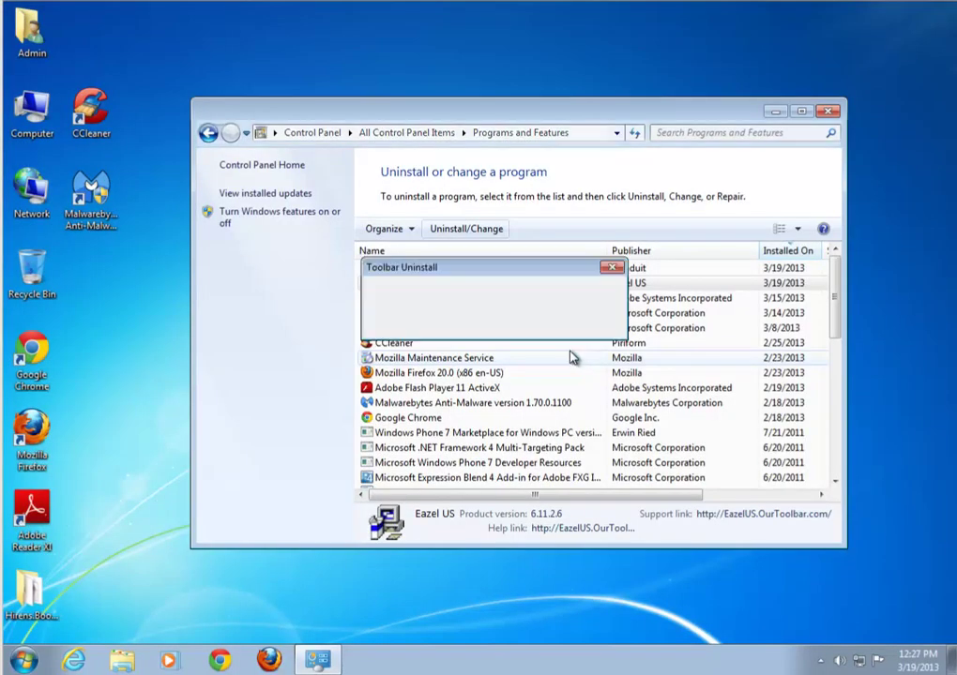
{"action": "left_click", "coordinate": [464, 317]}
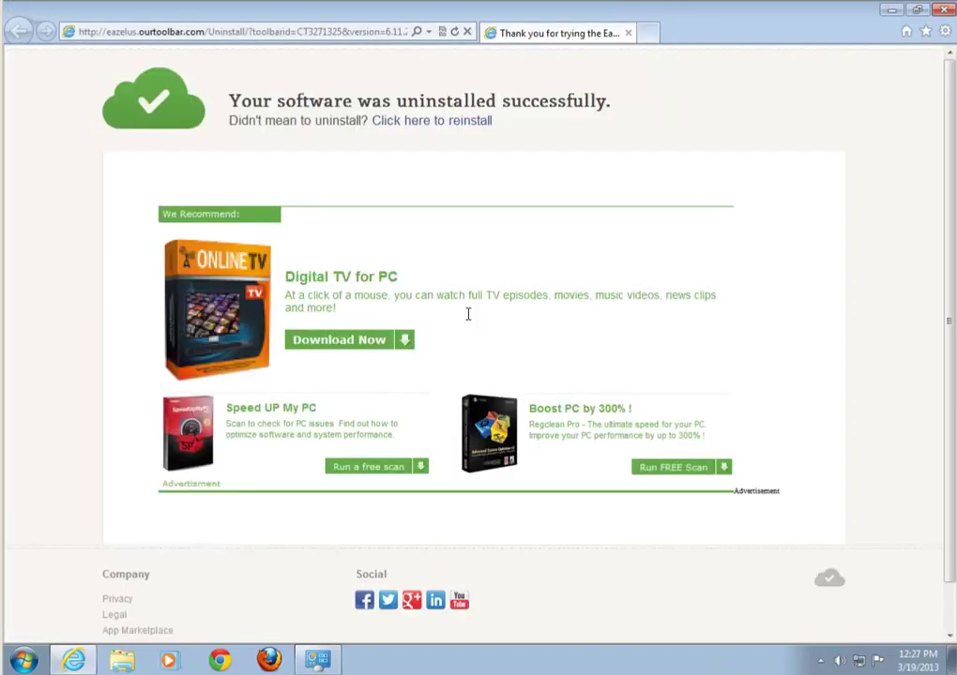
{"action": "left_click", "coordinate": [942, 11]}
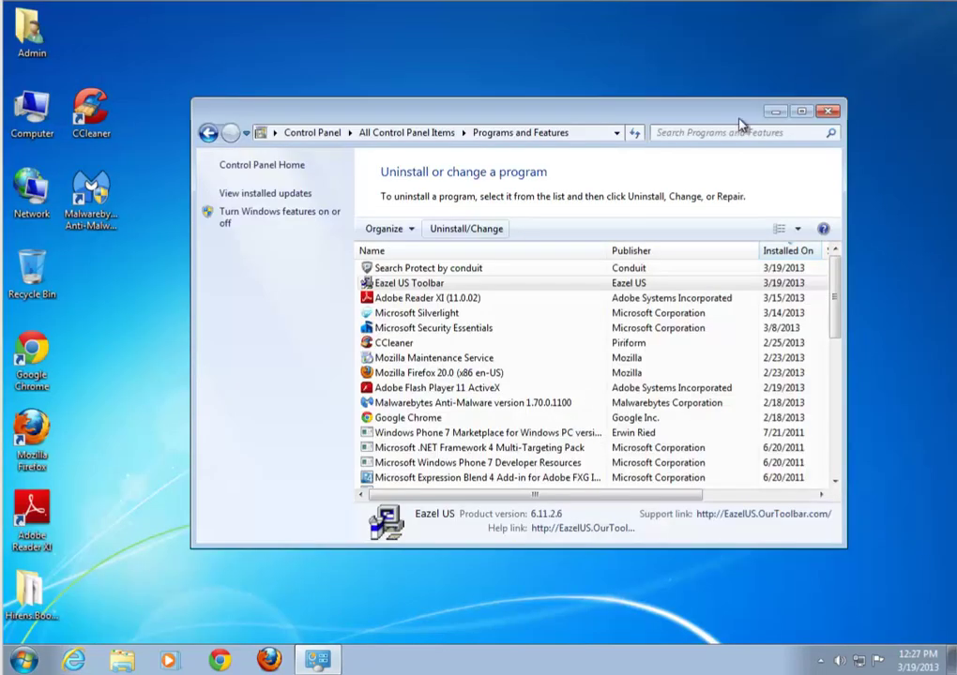
- Uninstall Search Protect by conduit, allowing the system change, and close the installed programs window
{"action": "left_click", "coordinate": [436, 268]}
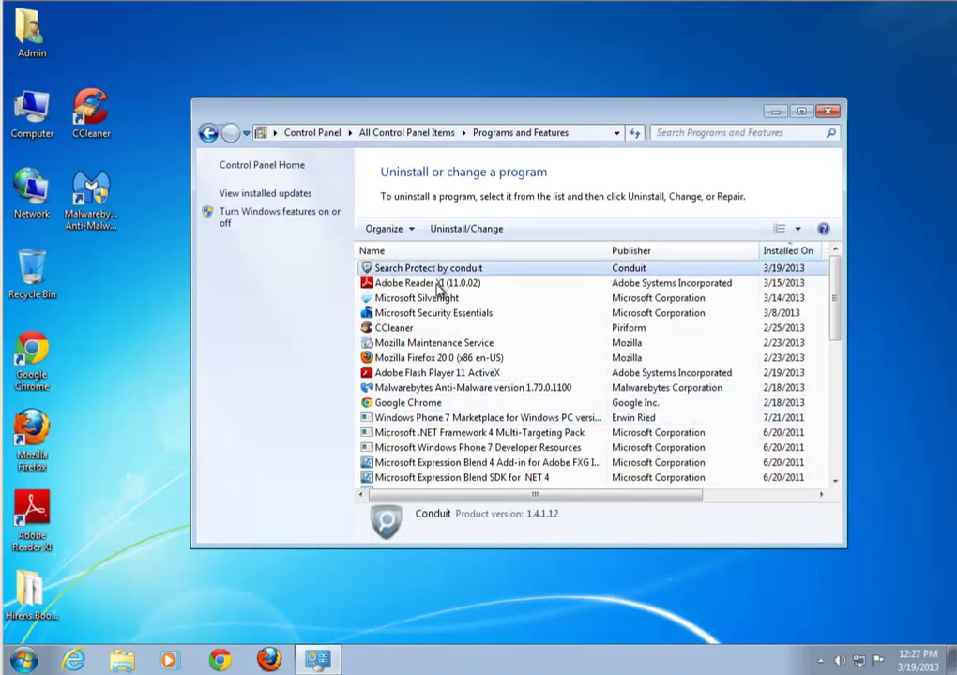
{"action": "left_click", "coordinate": [468, 232]}
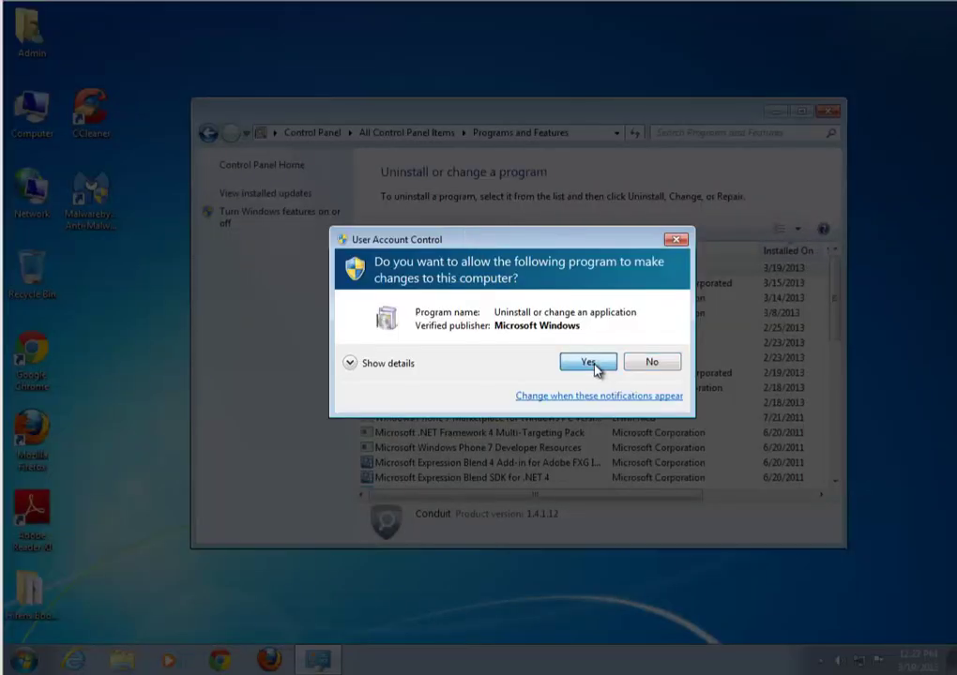
{"action": "left_click", "coordinate": [594, 363]}
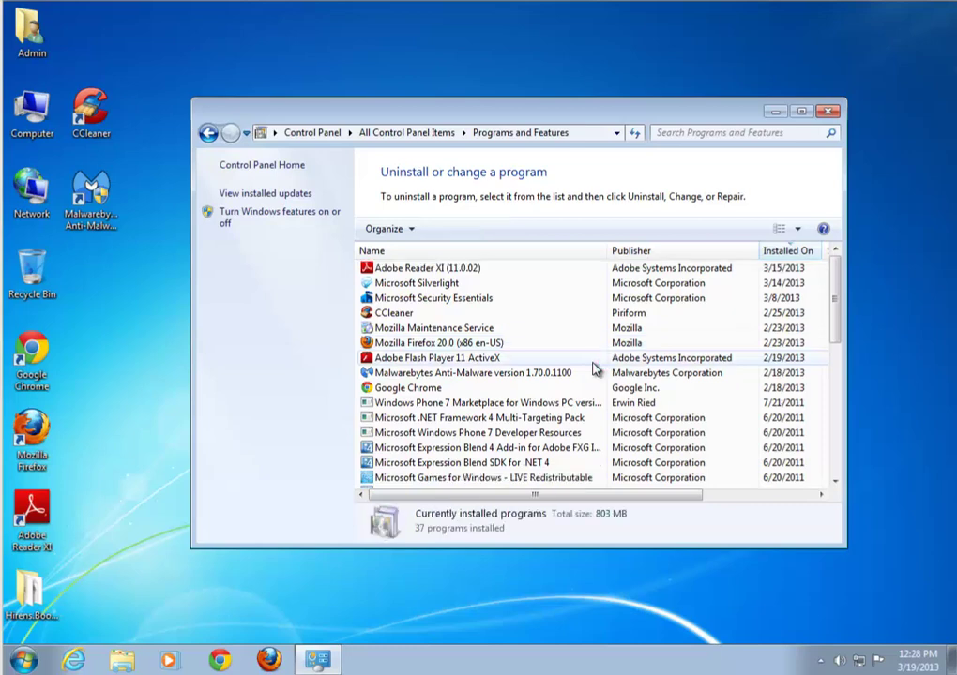
{"action": "left_click", "coordinate": [788, 250]}
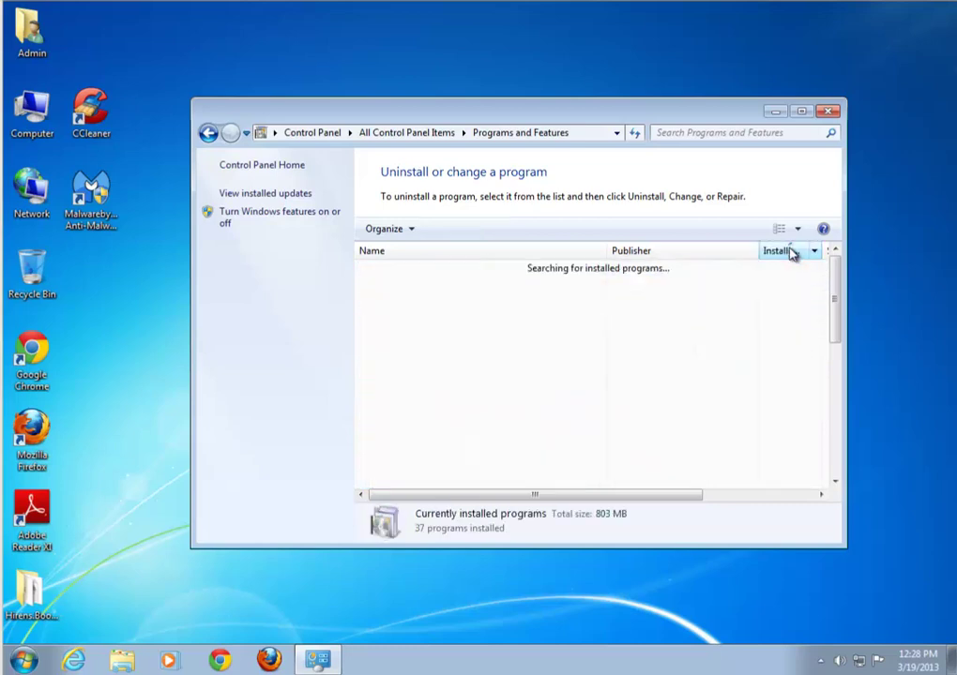
{"action": "left_click", "coordinate": [828, 112]}
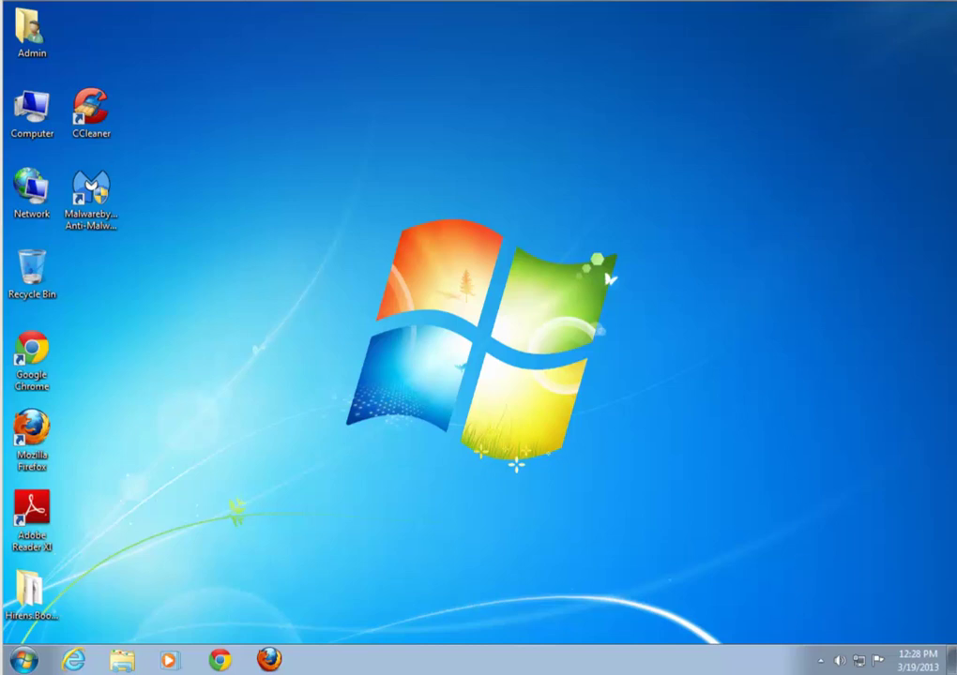
- Reset all Internet Explorer settings with Delete personal settings enabled, and close the browser
{"action": "left_click", "coordinate": [74, 661]}
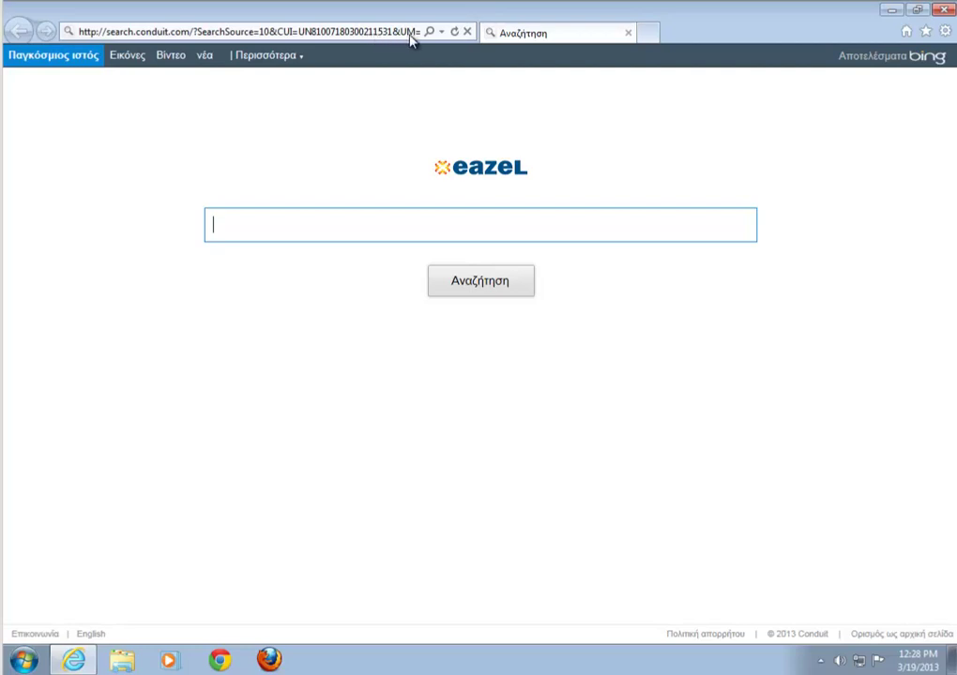
{"action": "left_click", "coordinate": [944, 33]}
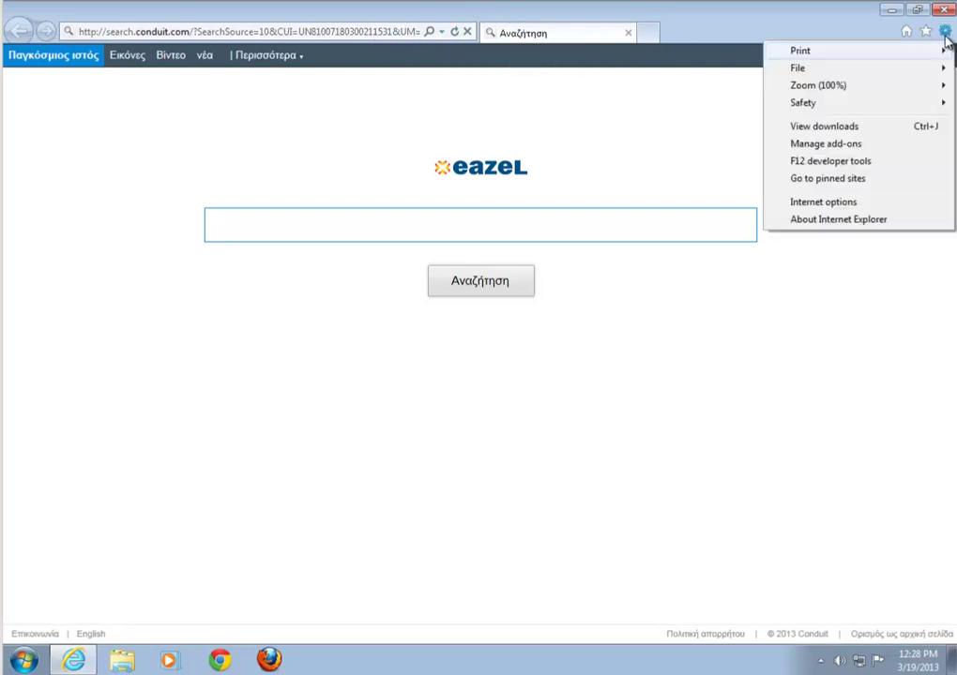
{"action": "left_click", "coordinate": [822, 202]}
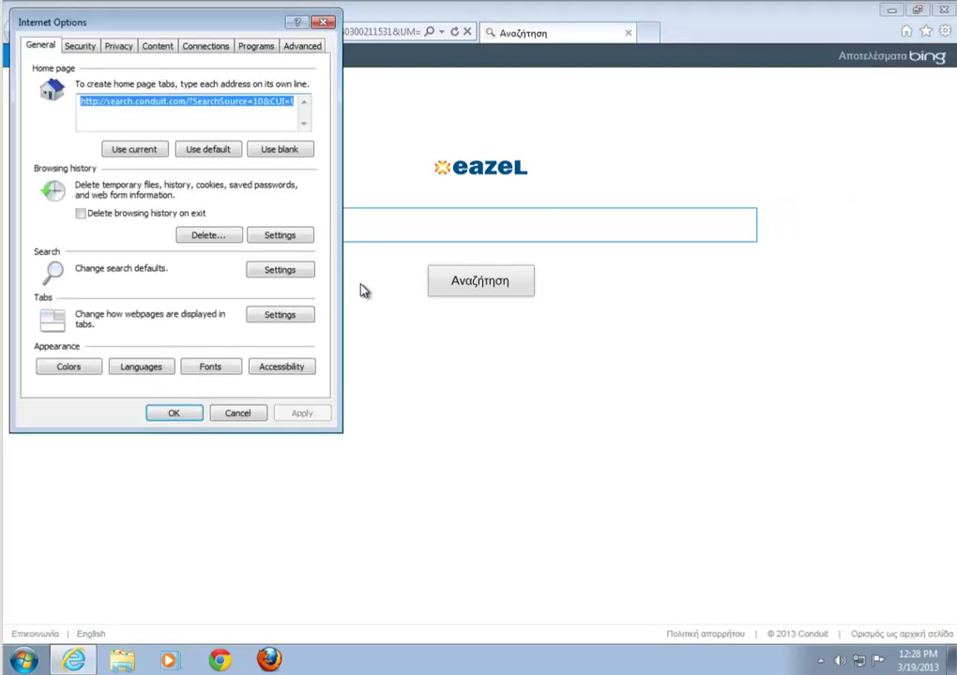
{"action": "left_click", "coordinate": [302, 47]}
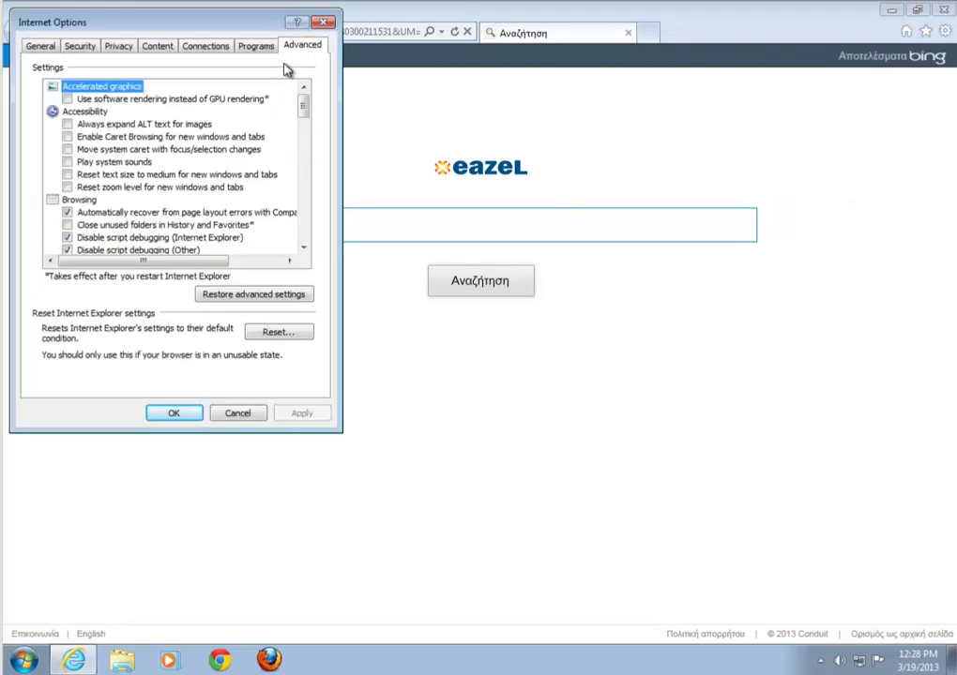
{"action": "left_click", "coordinate": [278, 333]}
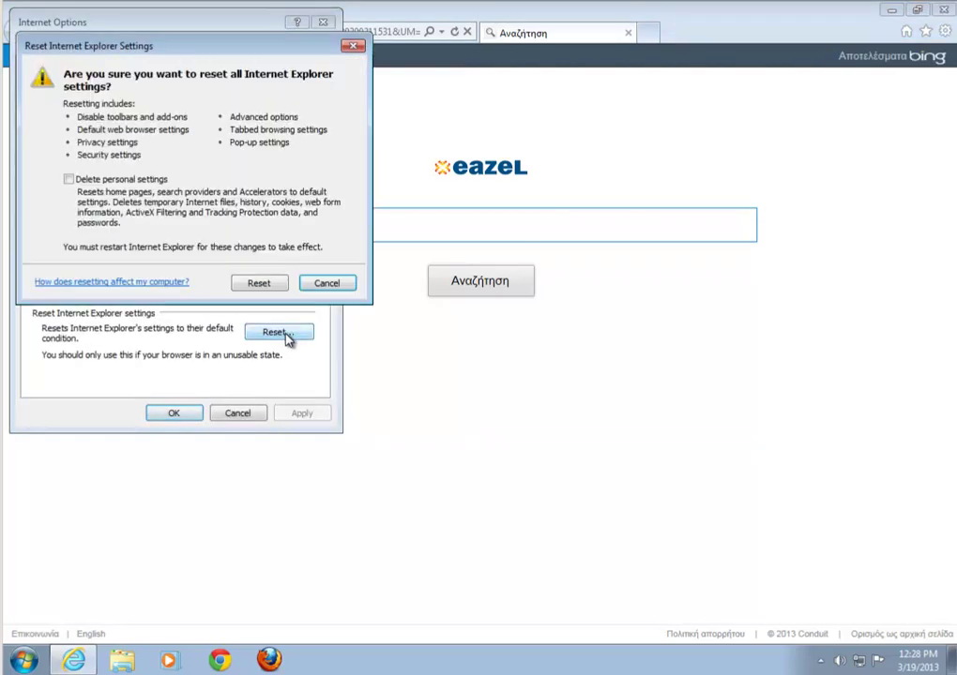
{"action": "left_click", "coordinate": [69, 180]}
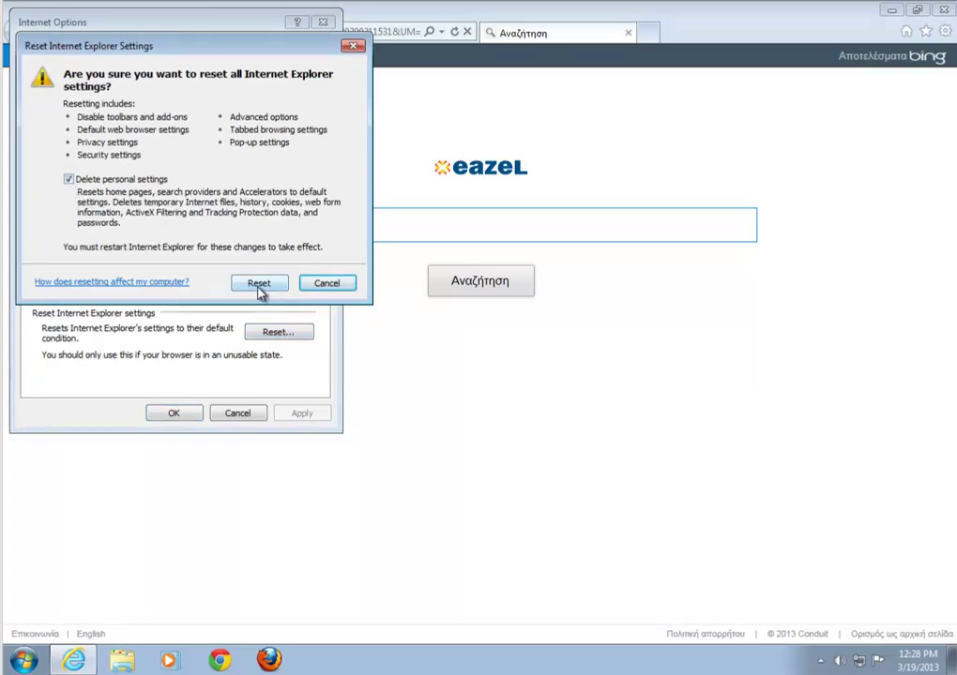
{"action": "left_click", "coordinate": [259, 284]}
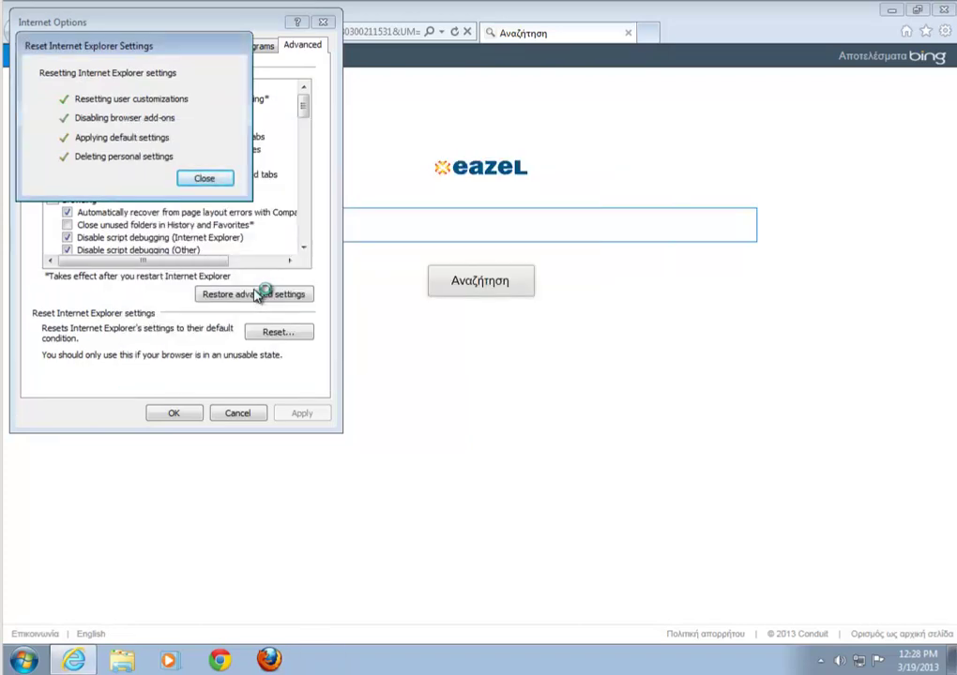
{"action": "left_click", "coordinate": [208, 179]}
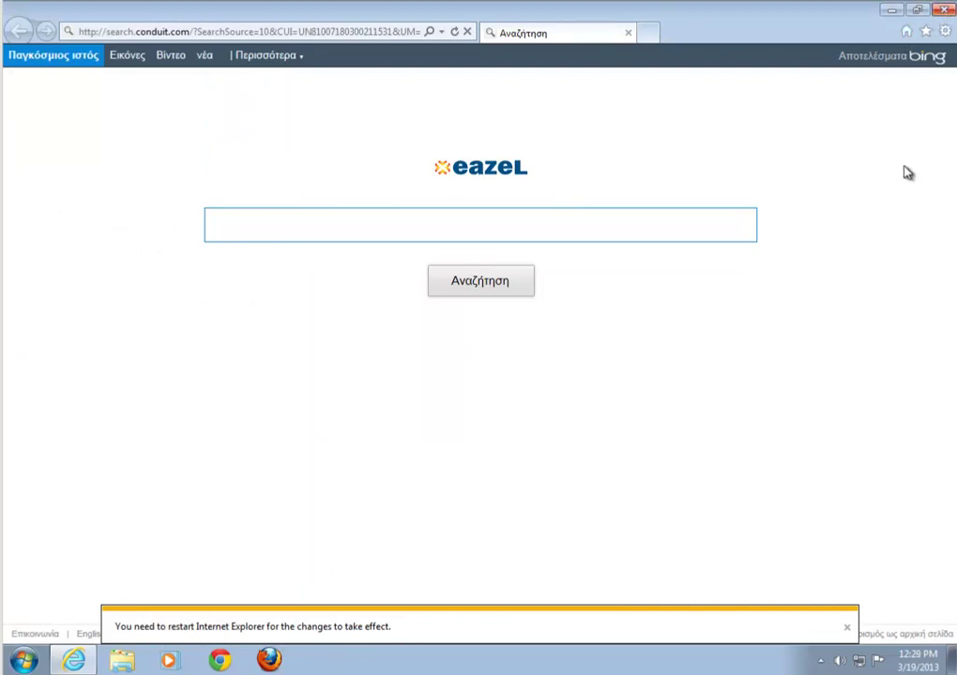
{"action": "left_click", "coordinate": [943, 9]}
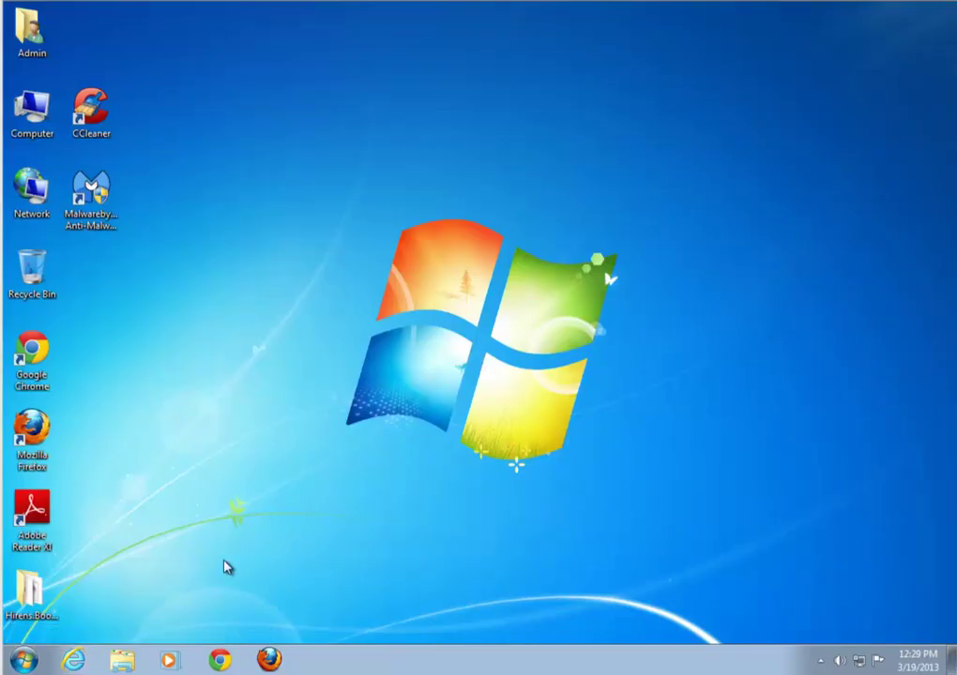
- Restart Internet Explorer and accept the recommended security and compatibility settings
{"action": "left_click", "coordinate": [74, 660]}
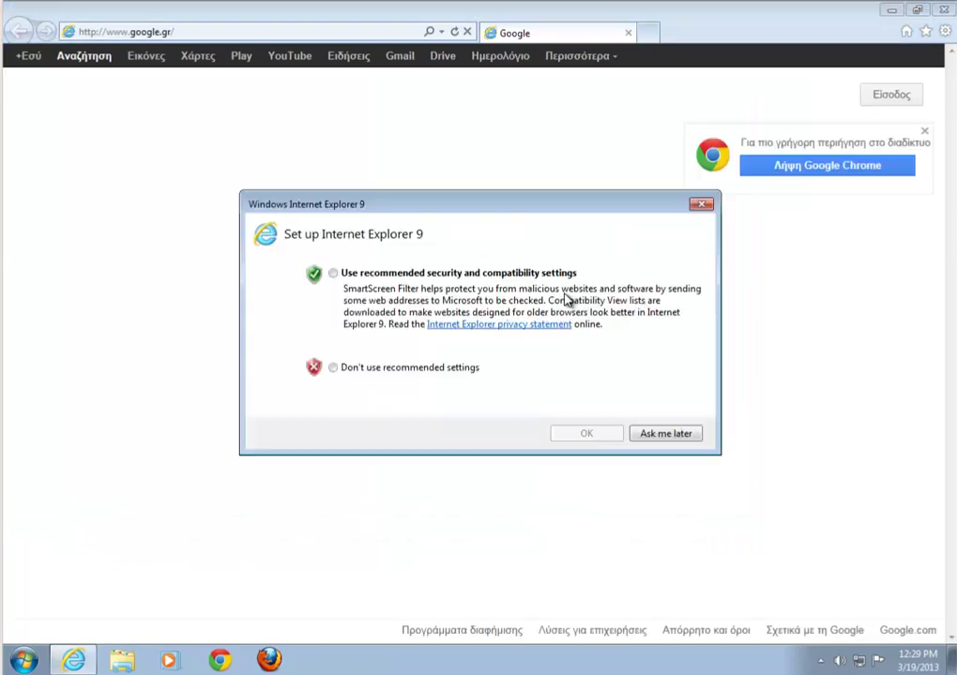
{"action": "left_click", "coordinate": [334, 273]}
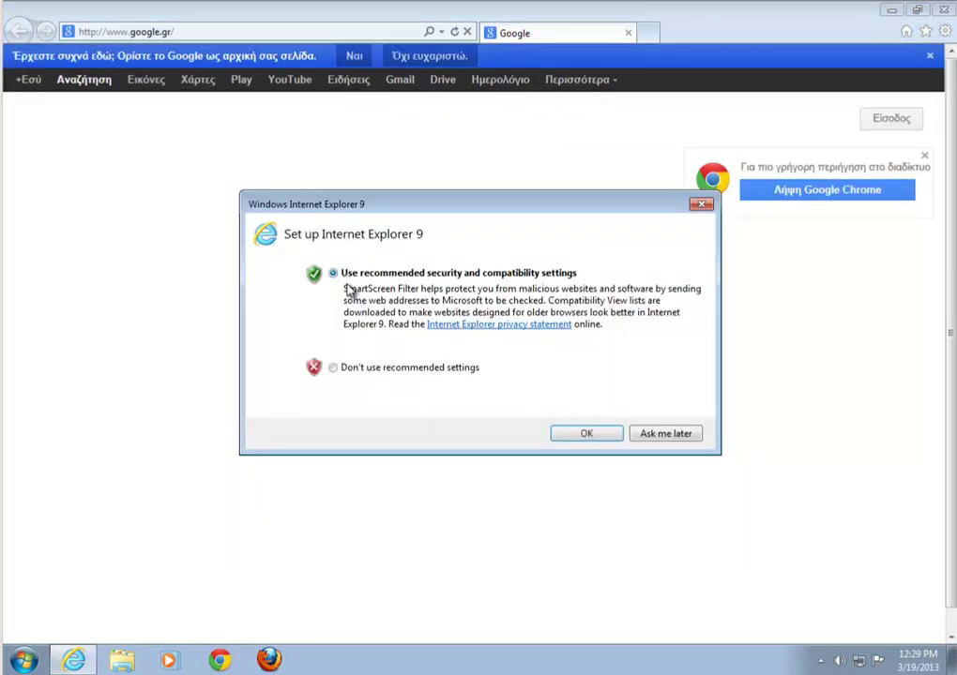
{"action": "left_click", "coordinate": [584, 434]}
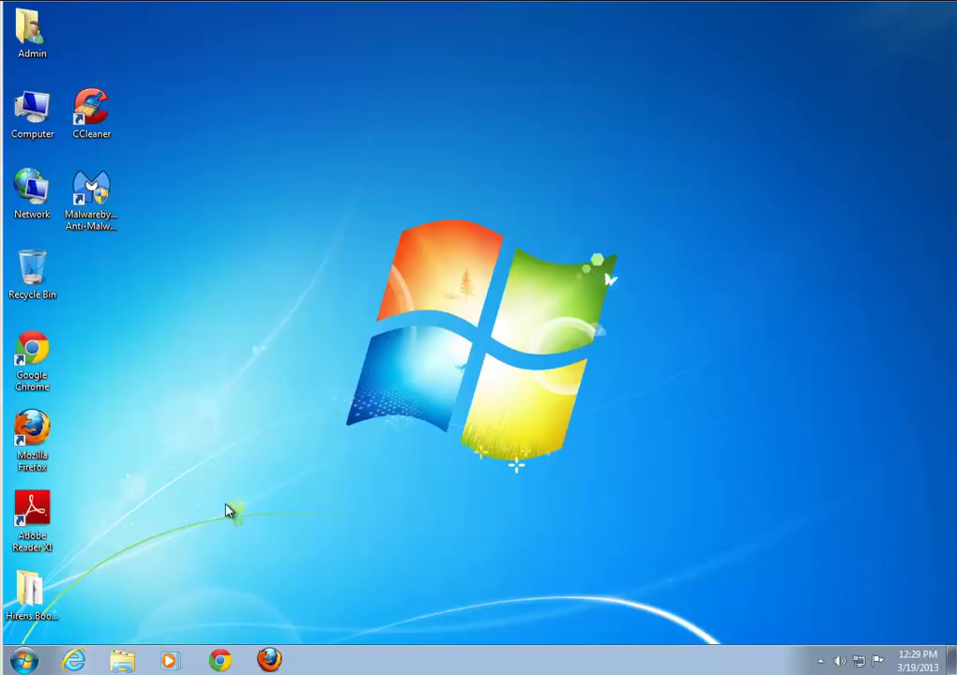
{"action": "left_click", "coordinate": [218, 661]}
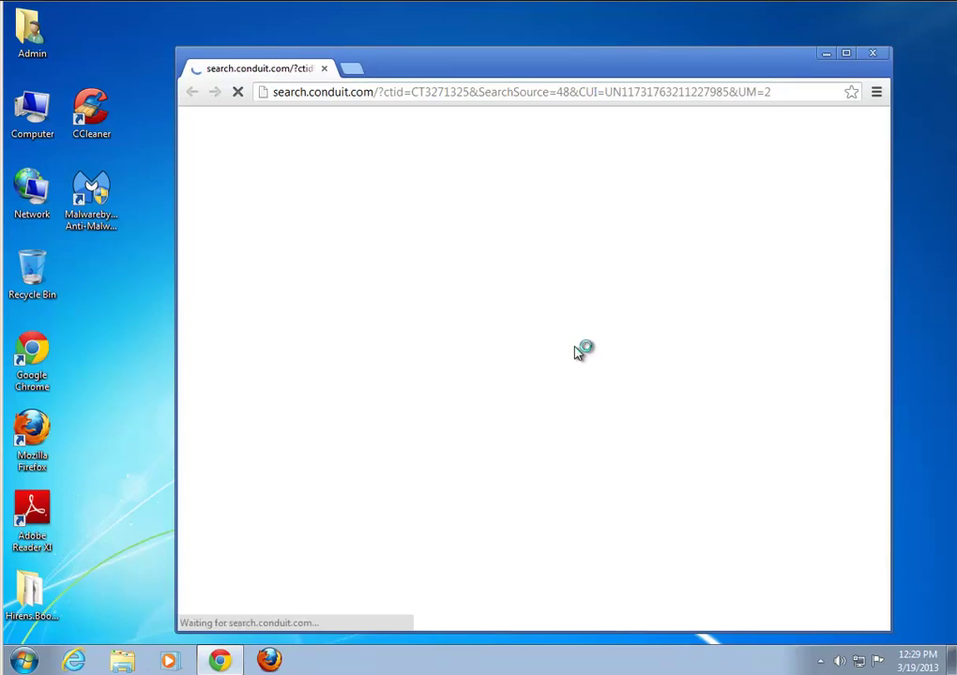
{"action": "left_click", "coordinate": [876, 93]}
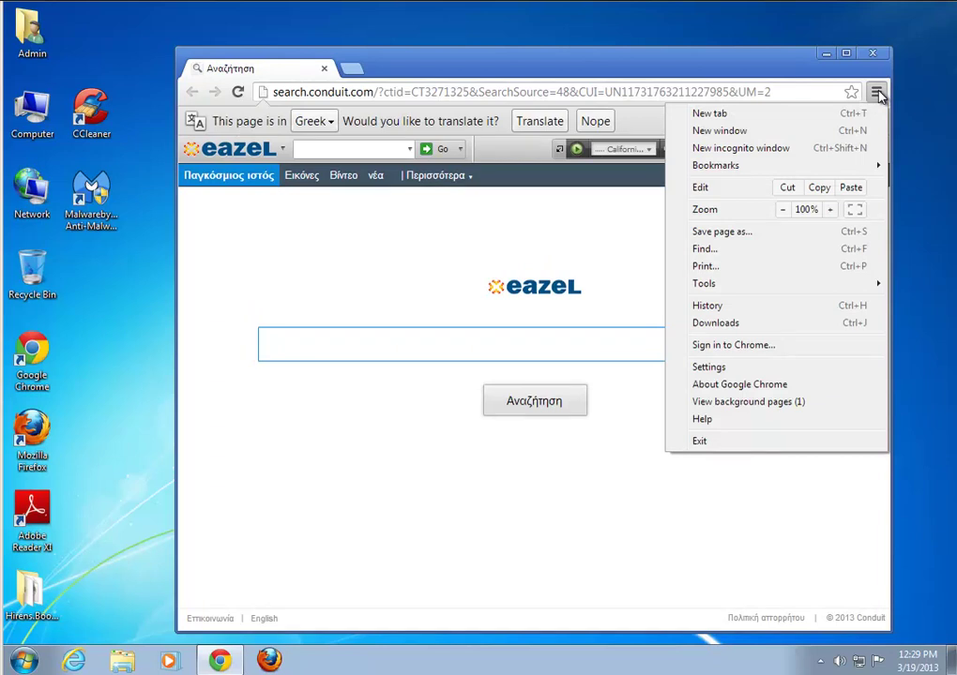
{"action": "left_click", "coordinate": [729, 373]}
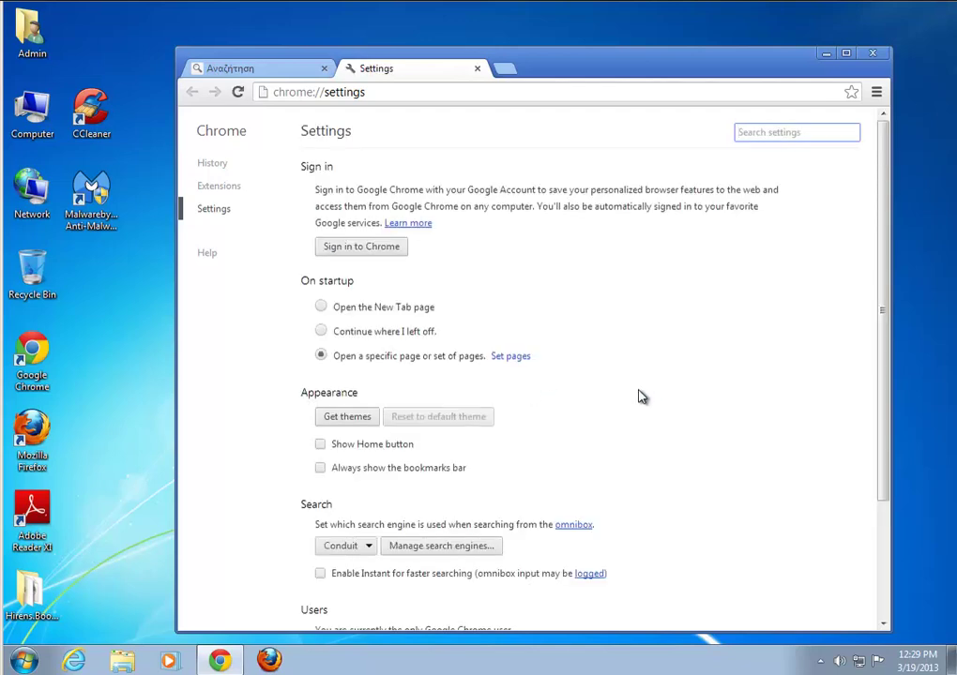
{"action": "left_click", "coordinate": [519, 360]}
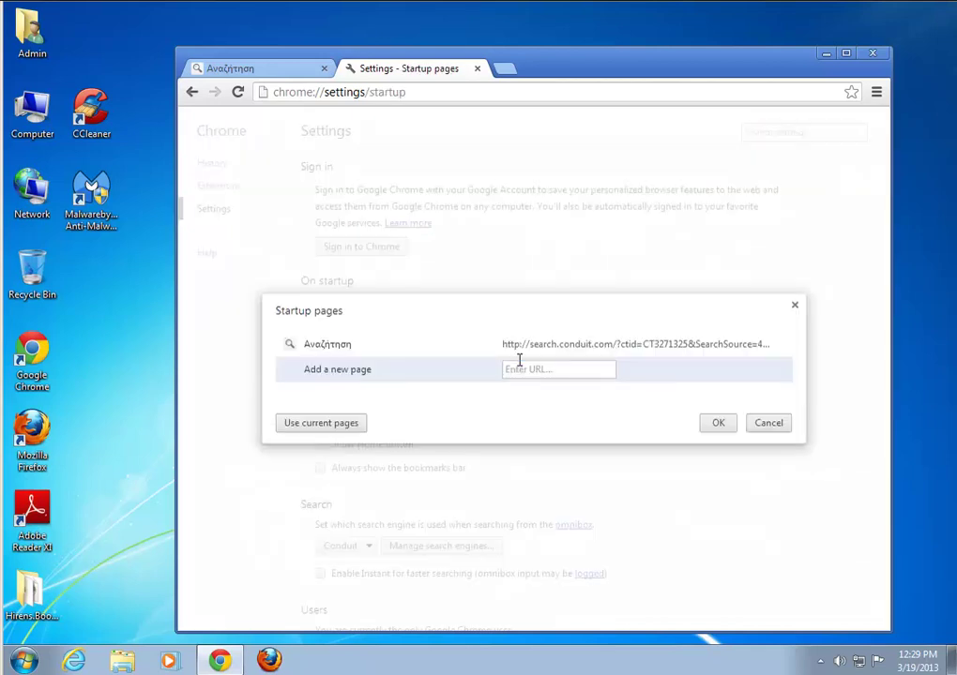
{"action": "left_click", "coordinate": [783, 345]}
{"action": "left_click", "coordinate": [619, 344]}
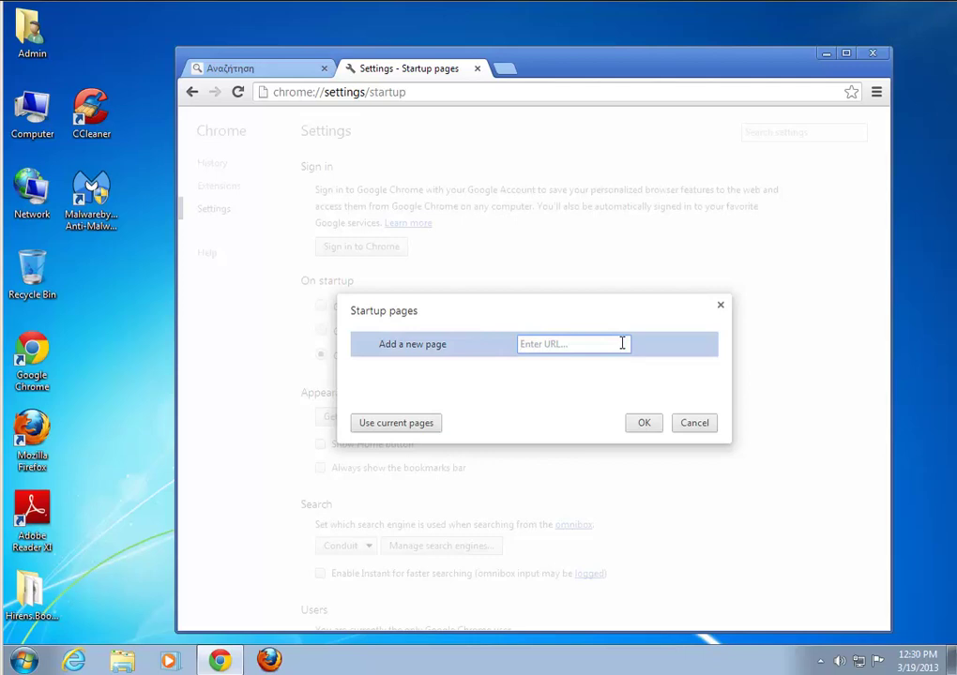
{"action": "type", "text": "wwww"}
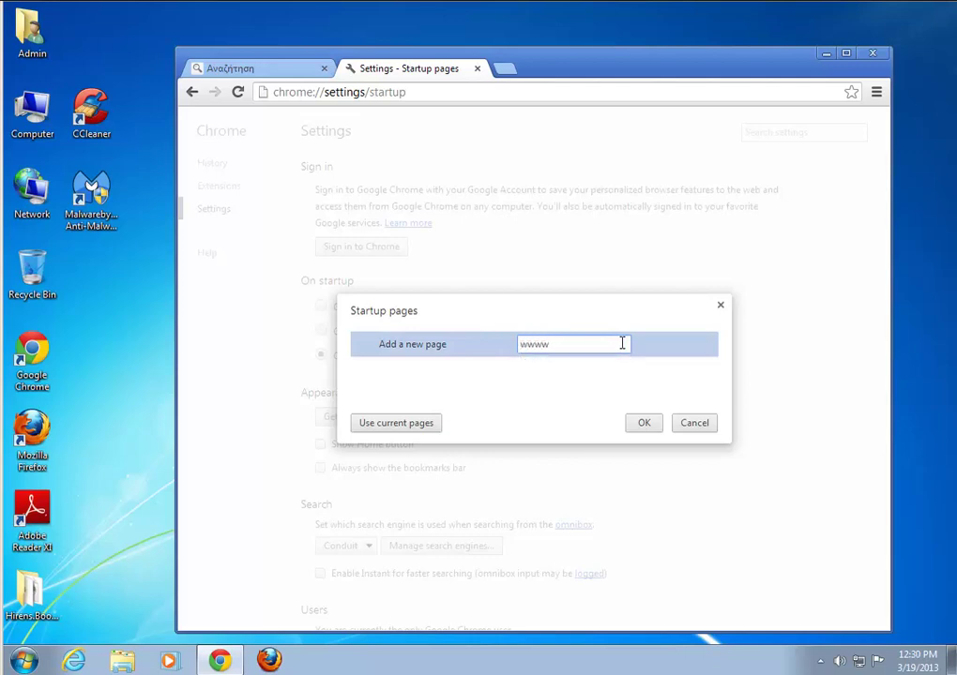
{"action": "key", "text": "BackSpace"}
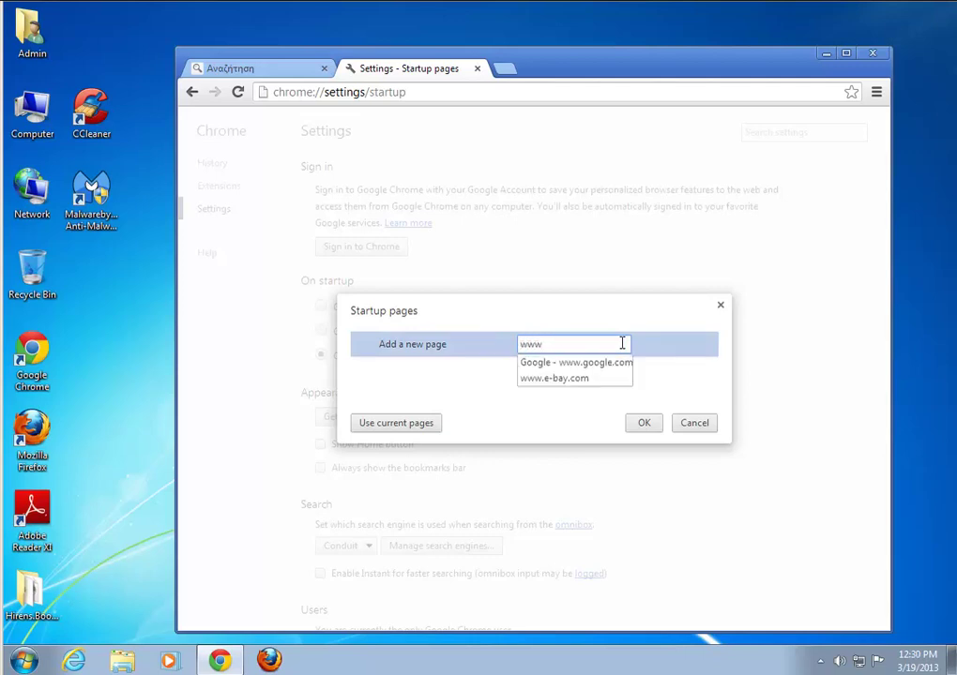
{"action": "left_click", "coordinate": [603, 364]}
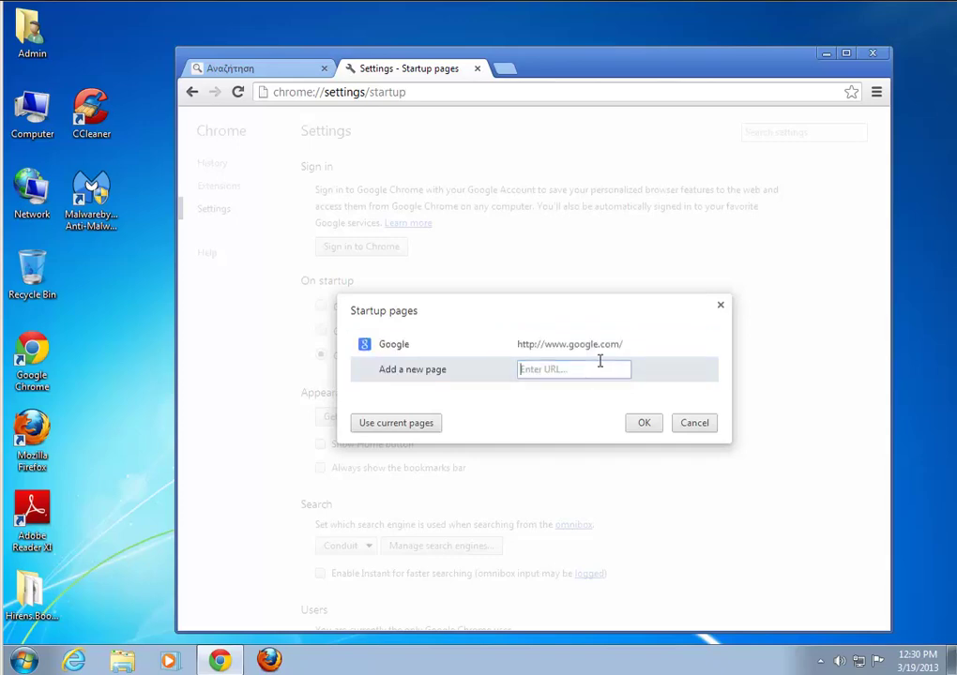
{"action": "left_click", "coordinate": [645, 424]}
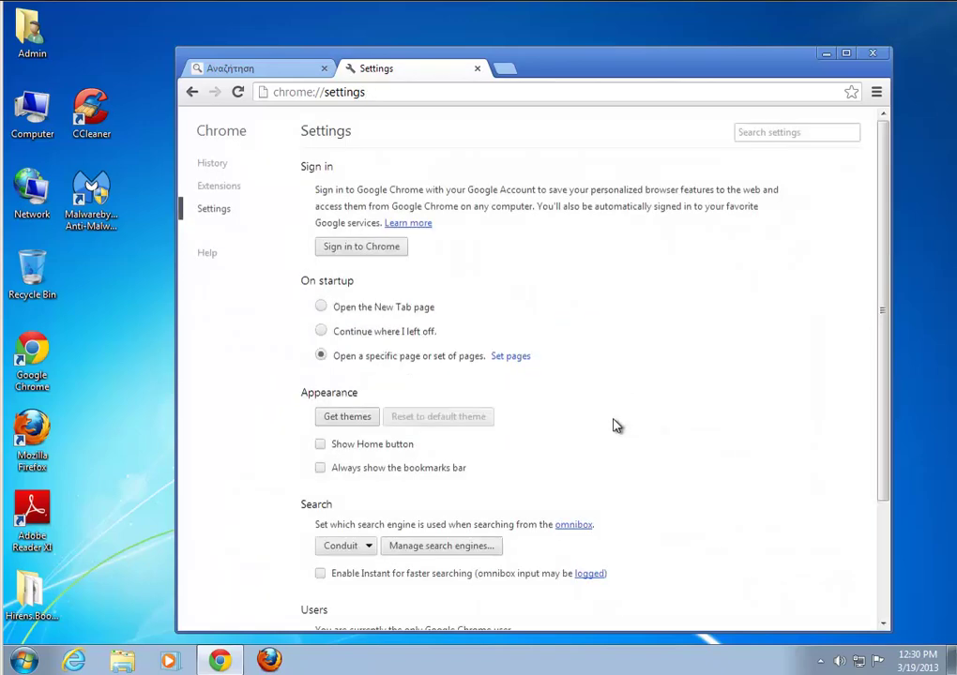
- Make Google the default search engine and delete Conduit from the search engine list
{"action": "scroll", "coordinate": [576, 425], "scroll_direction": "down", "scroll_amount": 1}
{"action": "scroll", "coordinate": [577, 428], "scroll_direction": "down", "scroll_amount": 1}
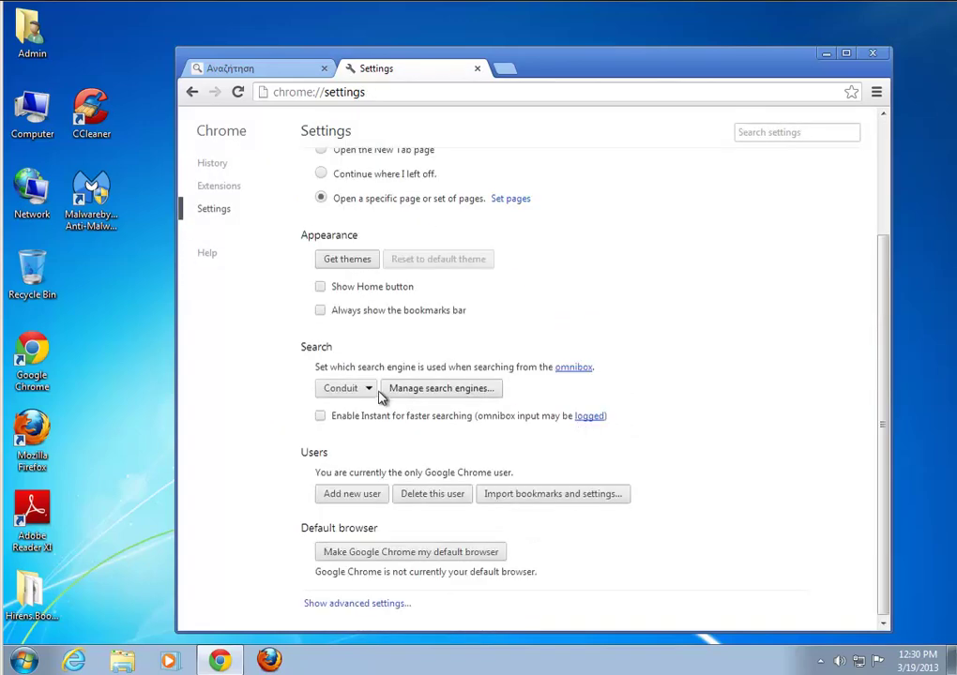
{"action": "left_click", "coordinate": [422, 388]}
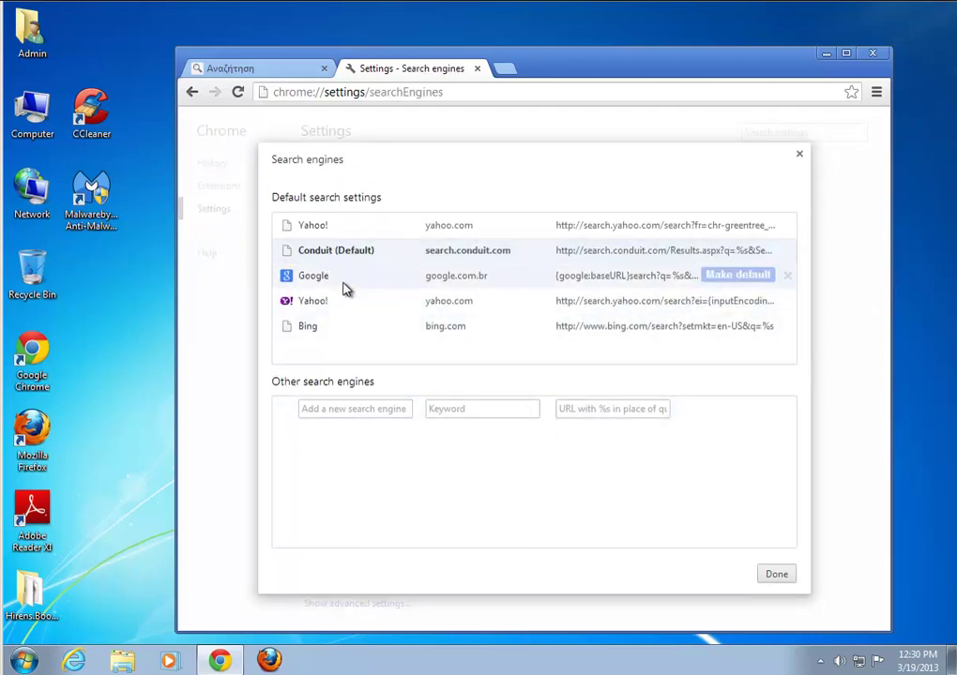
{"action": "left_click", "coordinate": [750, 277]}
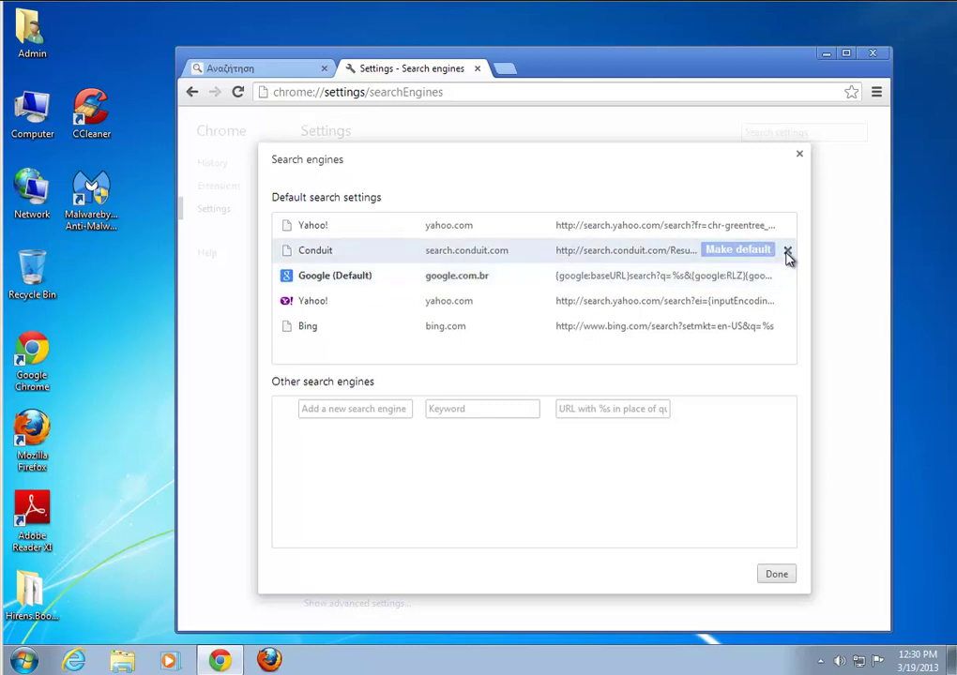
{"action": "left_click", "coordinate": [786, 252]}
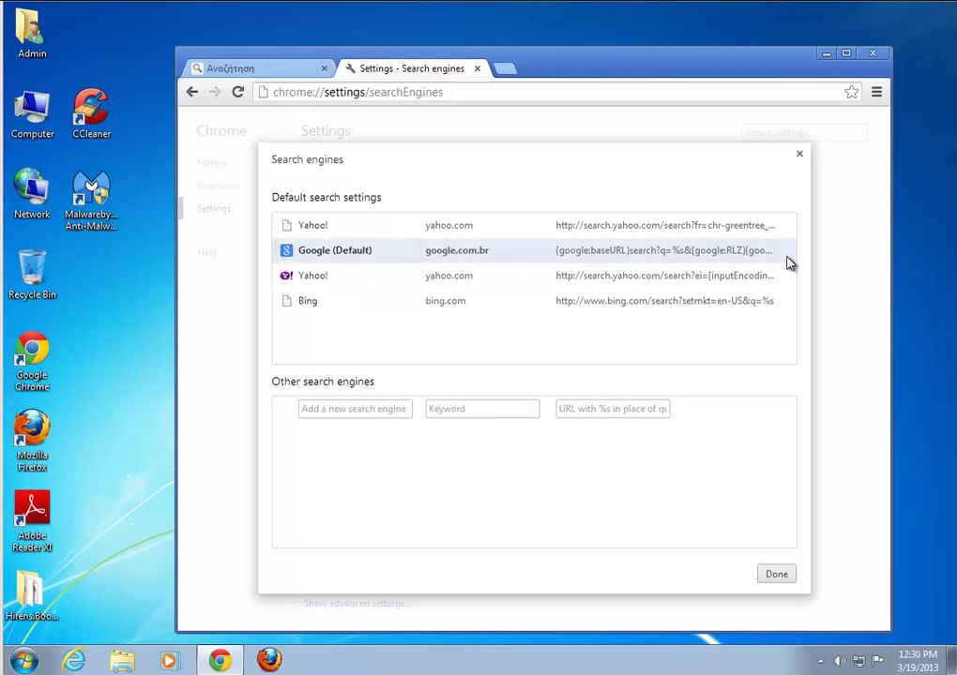
{"action": "left_click", "coordinate": [778, 576]}
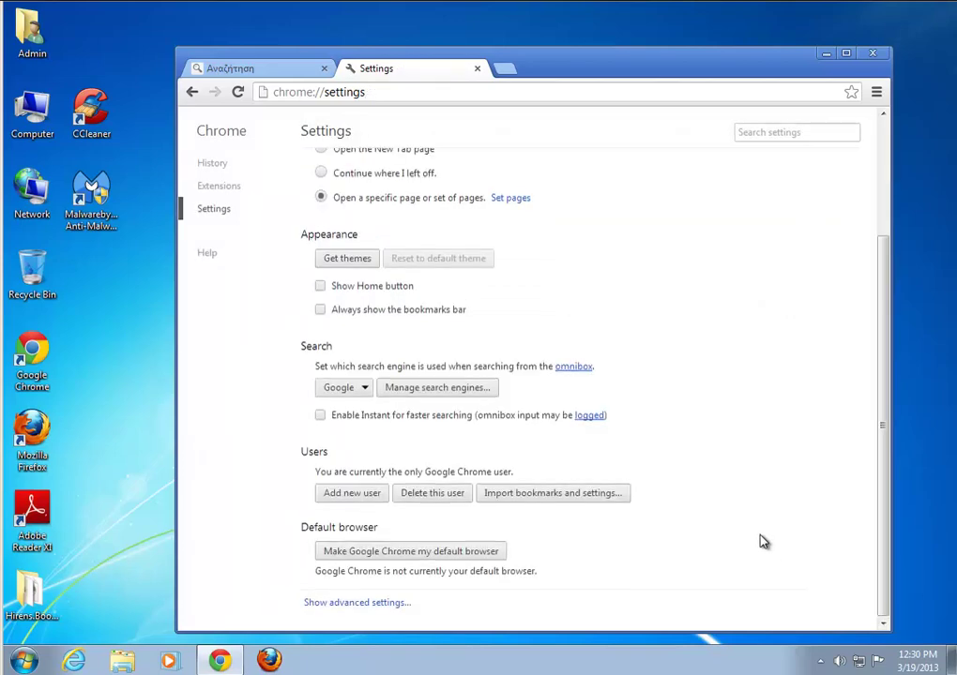
- Disable the Eazel US extension and remove it from the browser
{"action": "scroll", "coordinate": [762, 541], "scroll_direction": "up", "scroll_amount": 3}
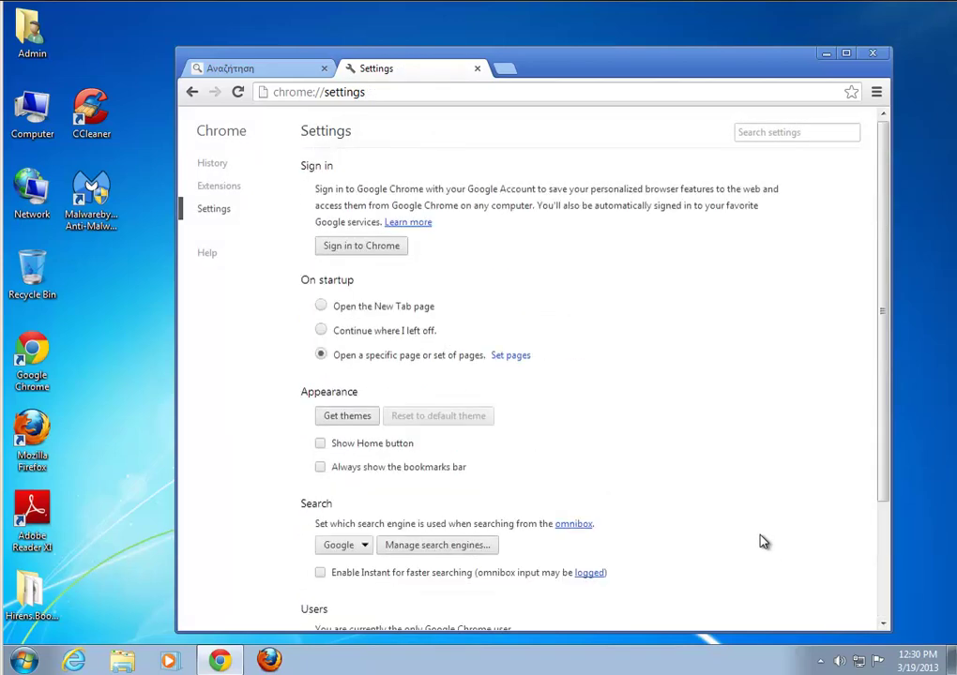
{"action": "left_click", "coordinate": [219, 186]}
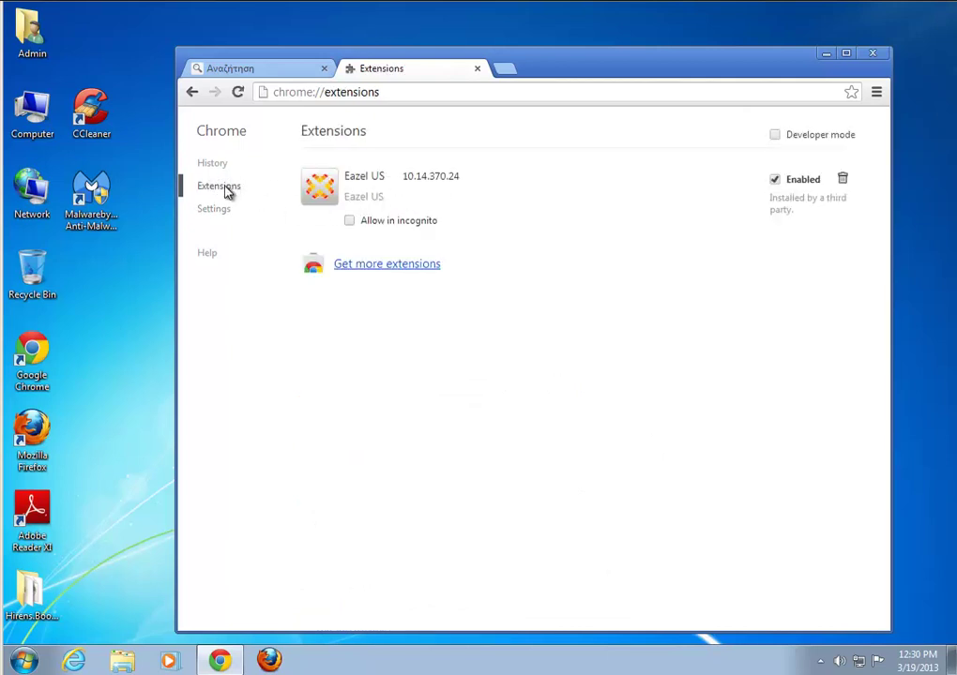
{"action": "left_click", "coordinate": [776, 181]}
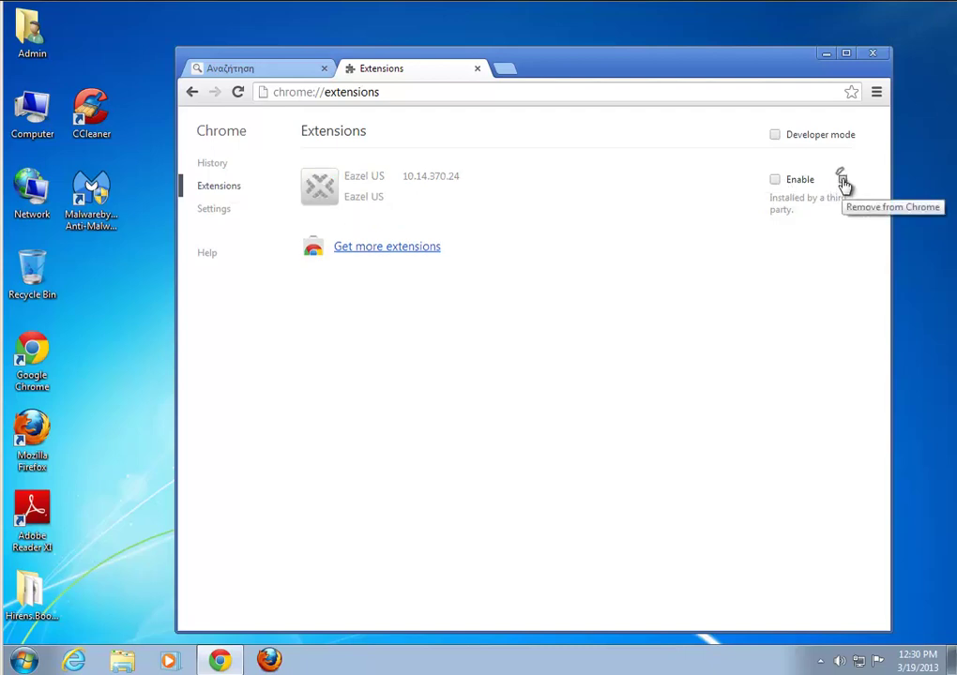
{"action": "left_click", "coordinate": [842, 180]}
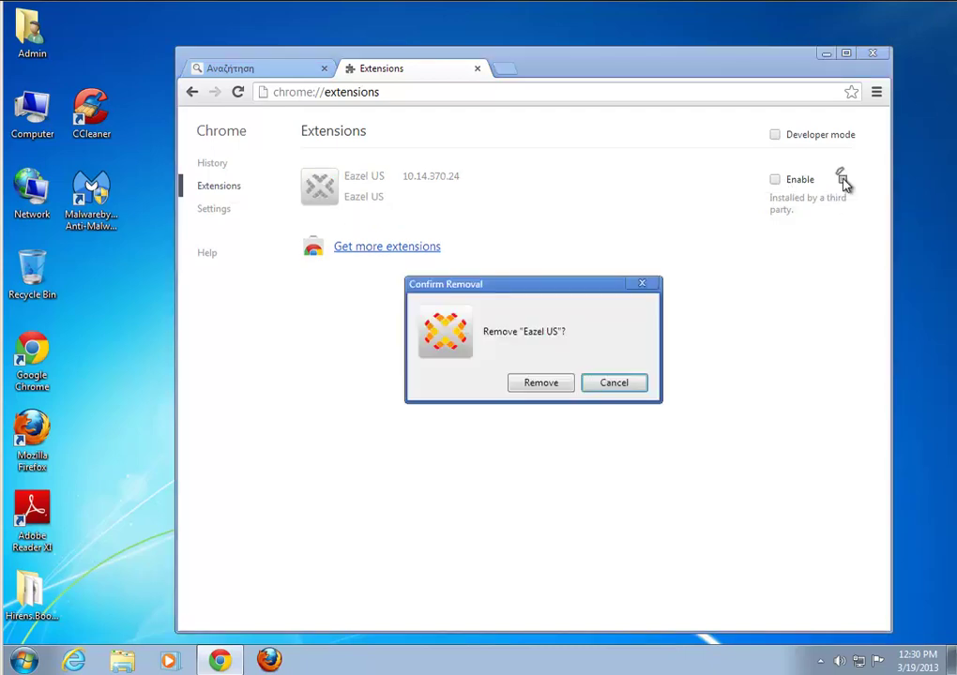
{"action": "left_click", "coordinate": [541, 384]}
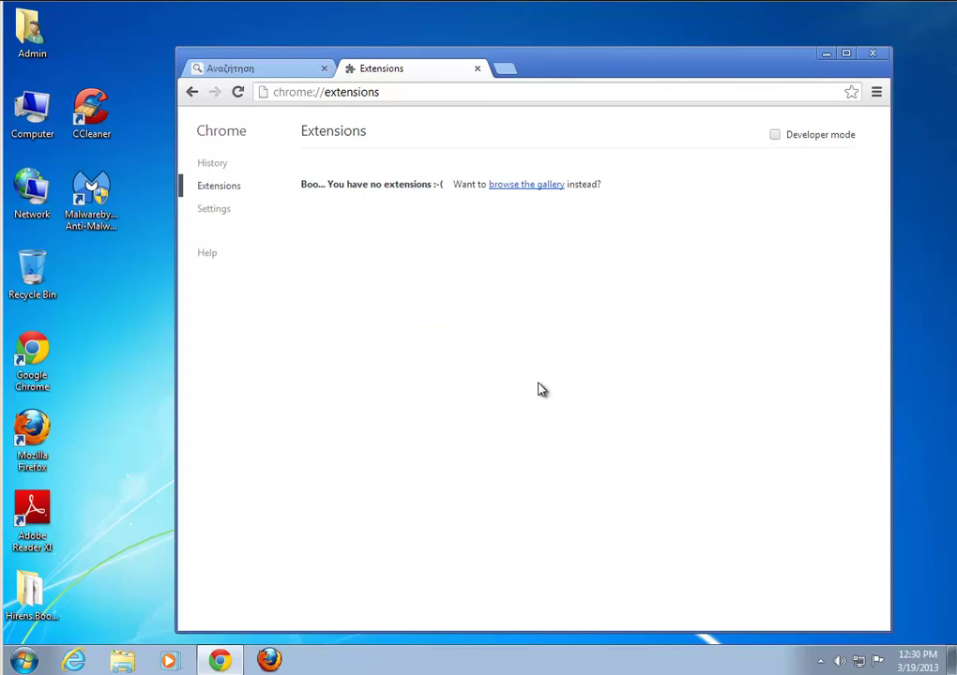
- Restart Chrome to check which page it opens at startup, and close it
{"action": "left_click", "coordinate": [875, 56]}
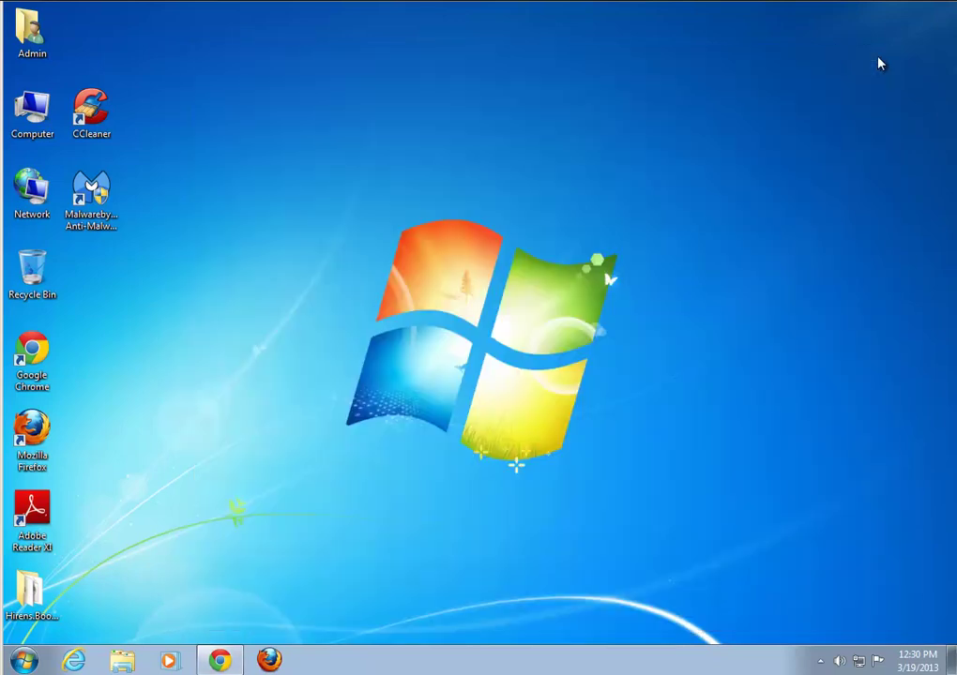
{"action": "left_click", "coordinate": [222, 661]}
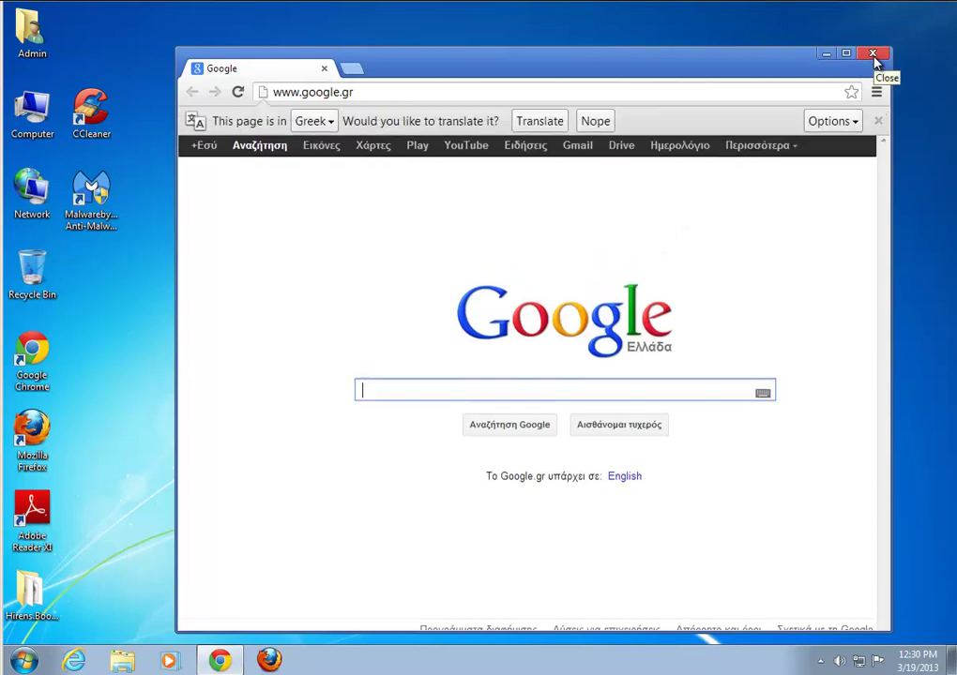
{"action": "left_click", "coordinate": [873, 58]}
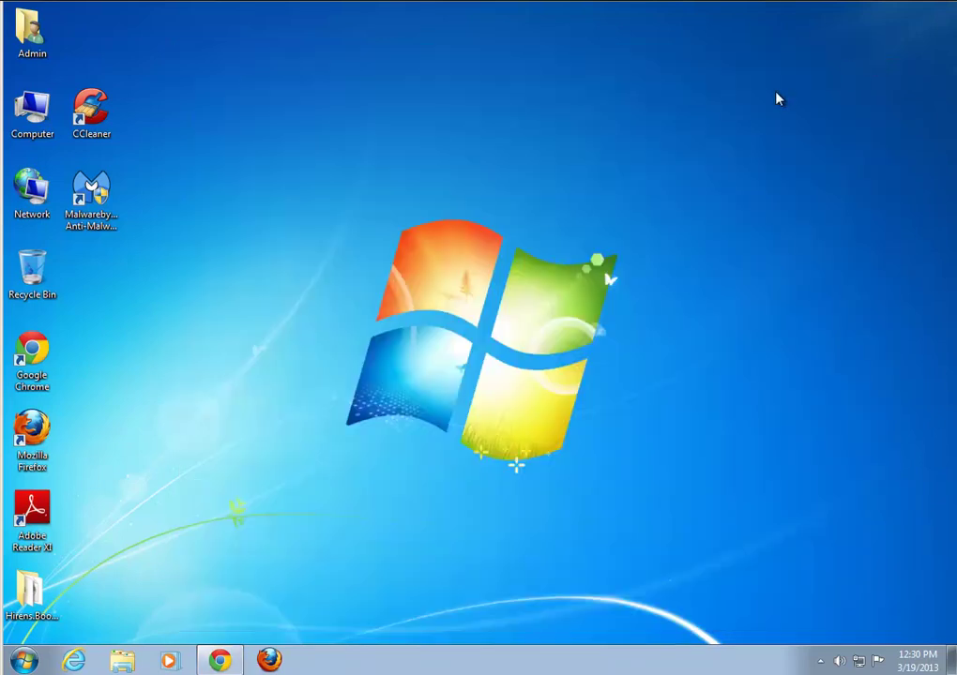
- Open Mozilla Firefox, reset it to its default state from the troubleshooting information, and finish the import wizard
{"action": "left_click", "coordinate": [269, 660]}
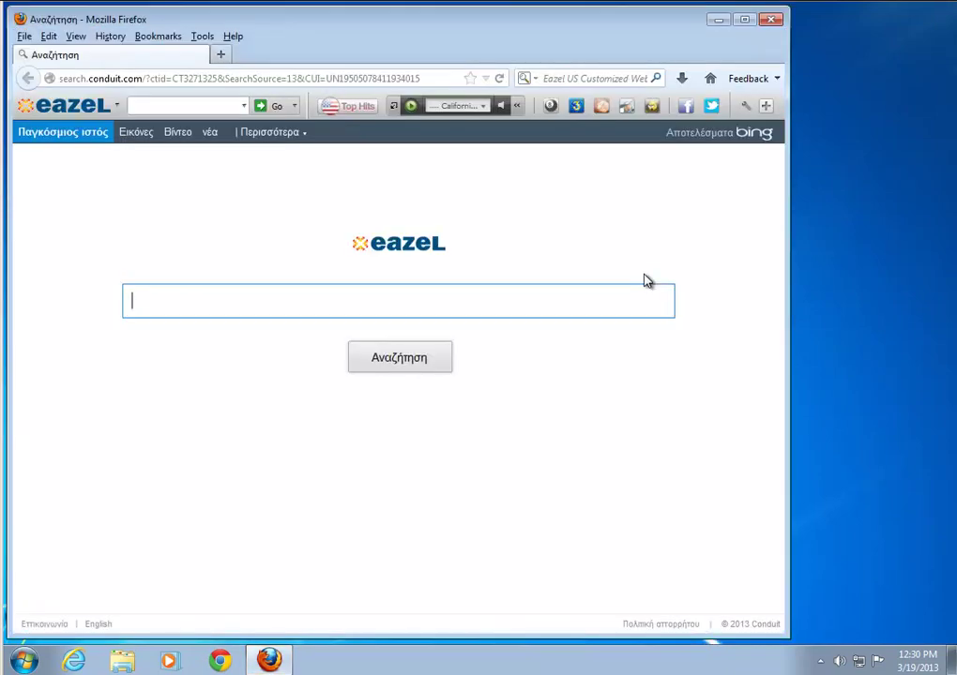
{"action": "left_click", "coordinate": [237, 39]}
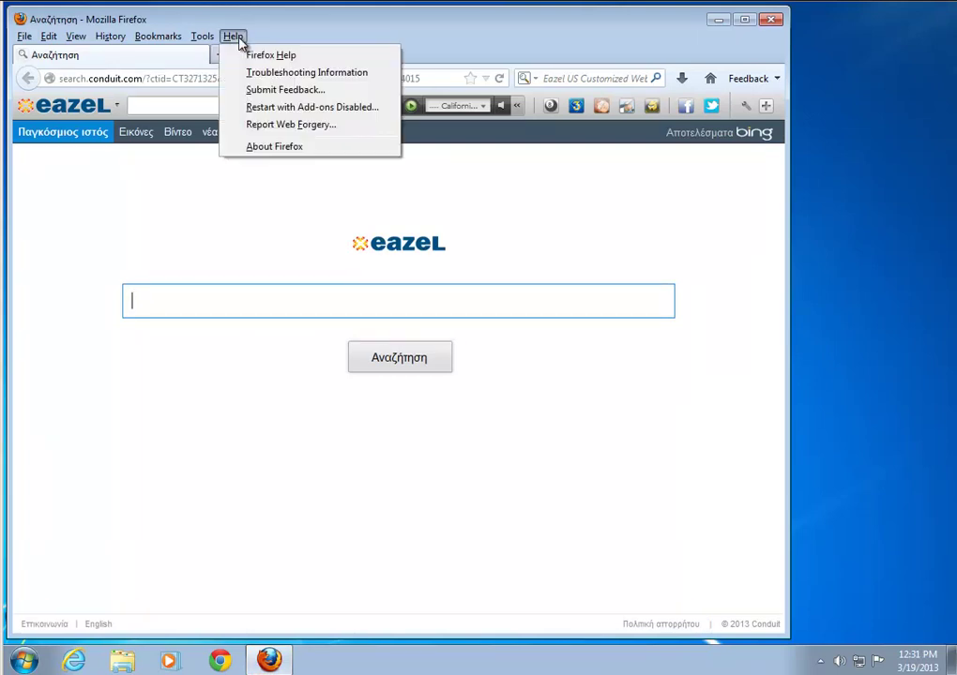
{"action": "left_click", "coordinate": [316, 75]}
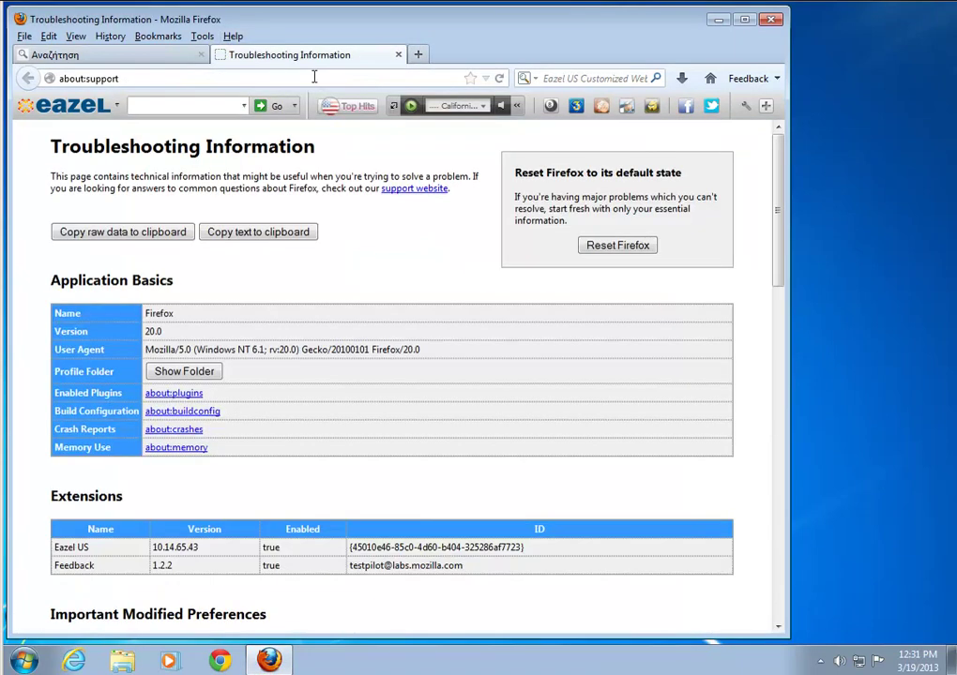
{"action": "left_click", "coordinate": [622, 247]}
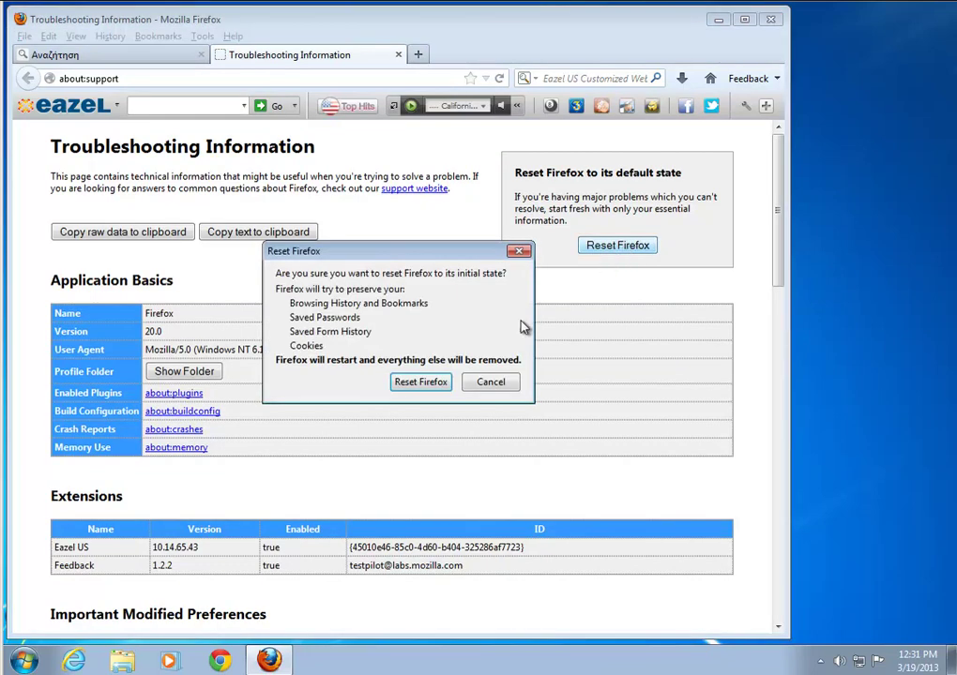
{"action": "left_click", "coordinate": [431, 391]}
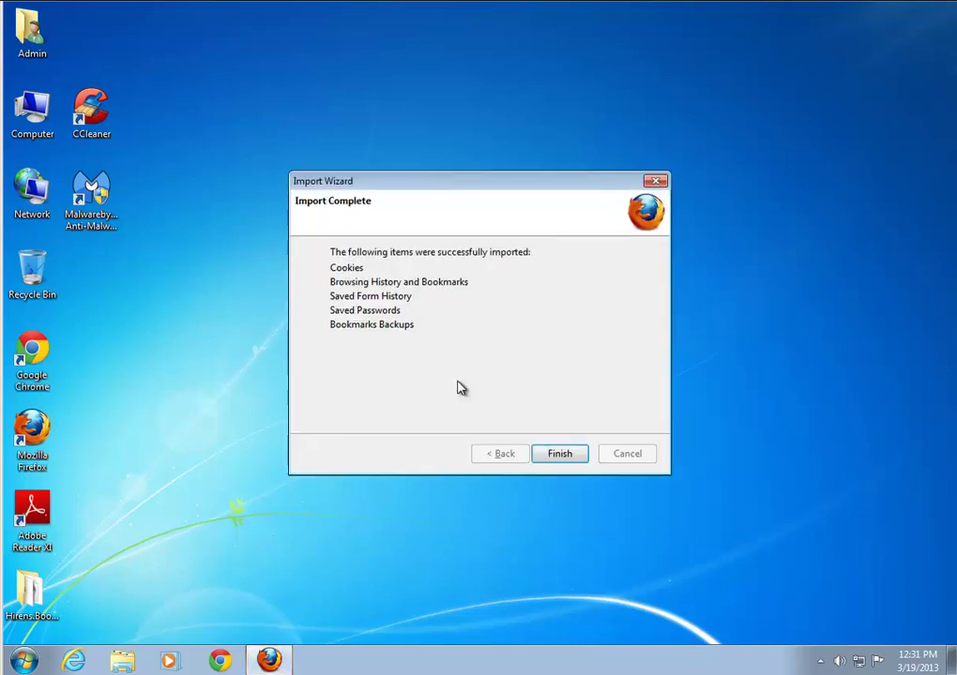
{"action": "left_click", "coordinate": [569, 455]}
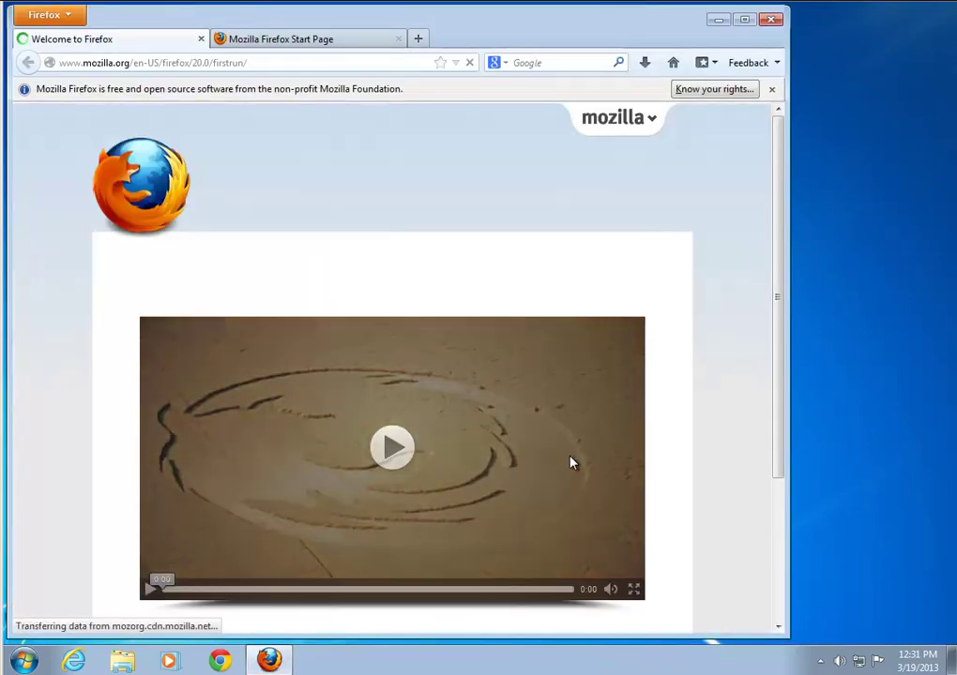
- Switch to the Mozilla Firefox Start Page and display the menu bar
{"action": "left_click", "coordinate": [320, 40]}
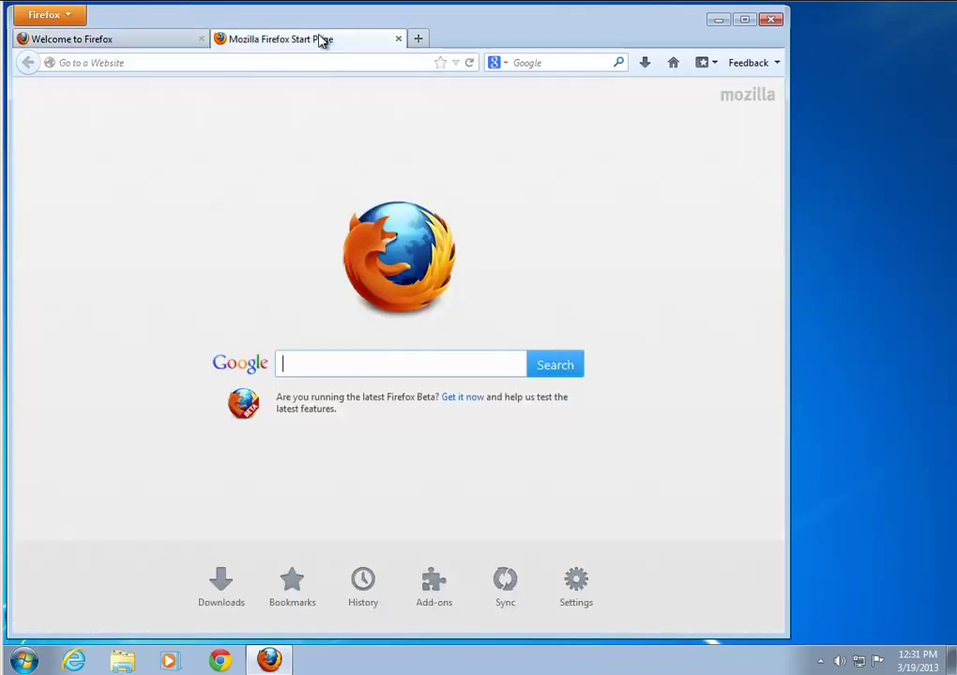
{"action": "right_click", "coordinate": [455, 40]}
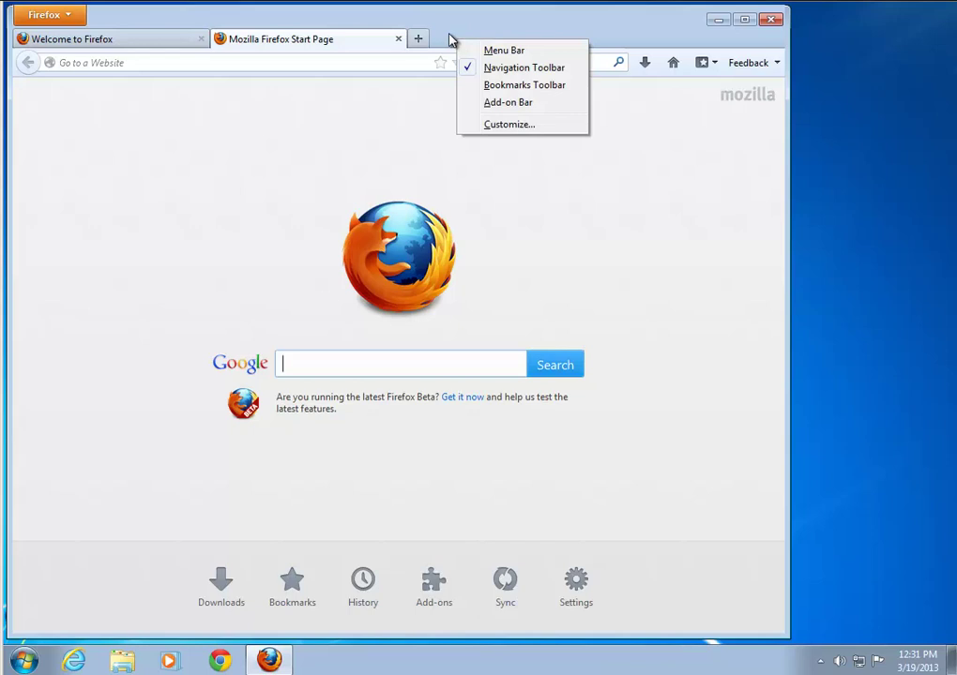
{"action": "left_click", "coordinate": [499, 52]}
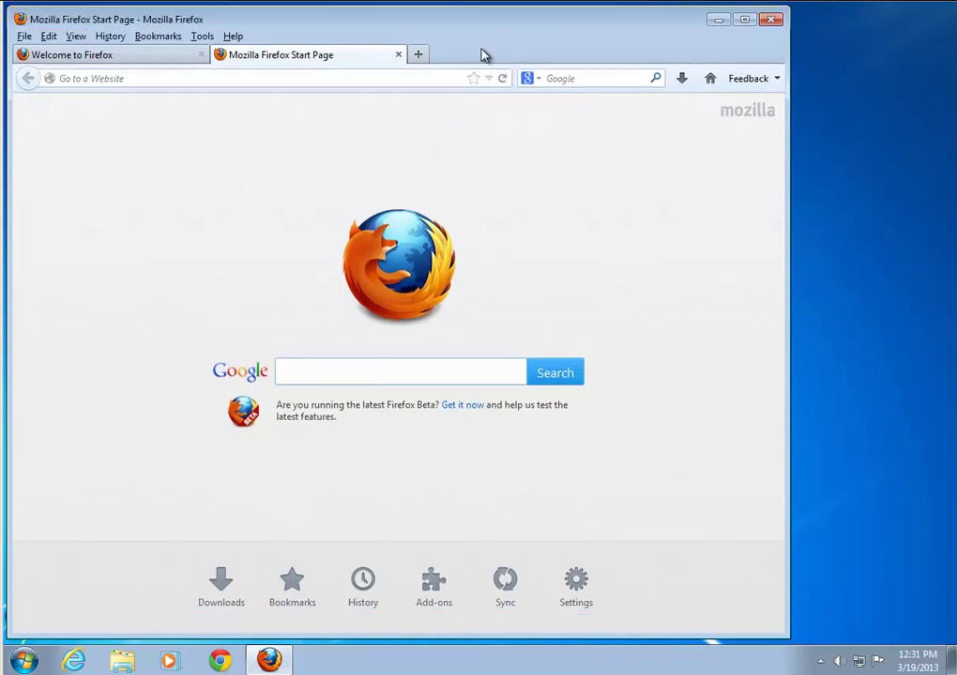
- Examine the installed extensions and appearance themes in the Add-ons Manager
{"action": "left_click", "coordinate": [204, 36]}
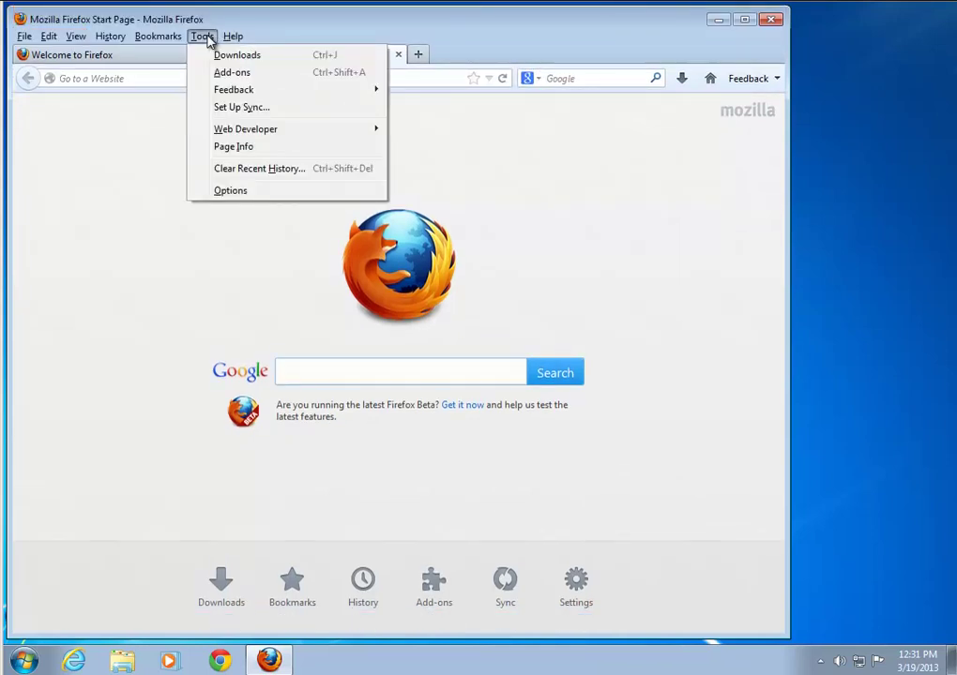
{"action": "left_click", "coordinate": [221, 75]}
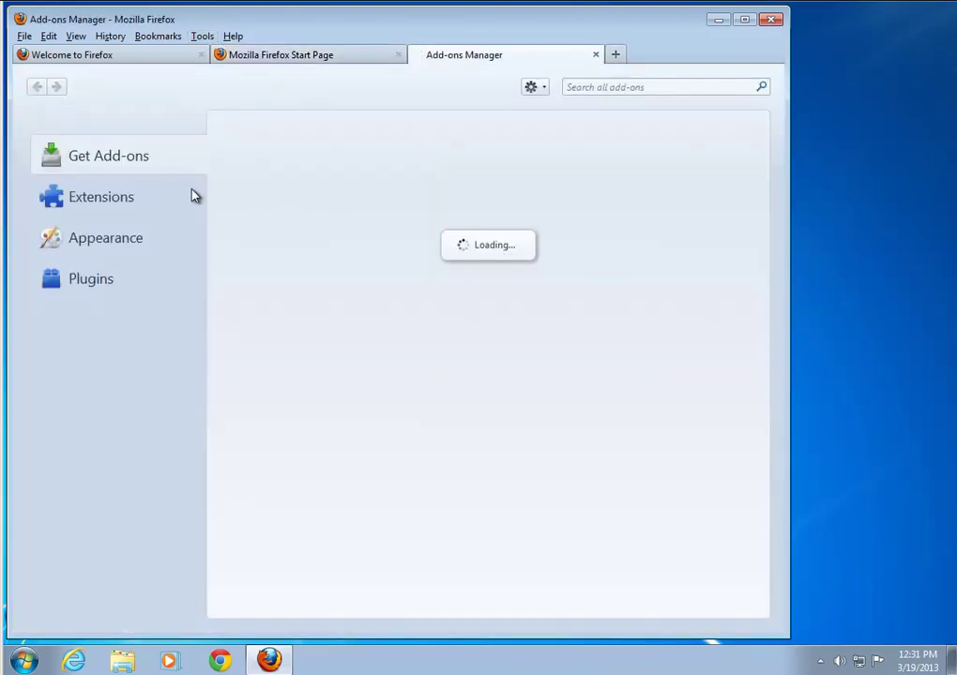
{"action": "left_click", "coordinate": [120, 204]}
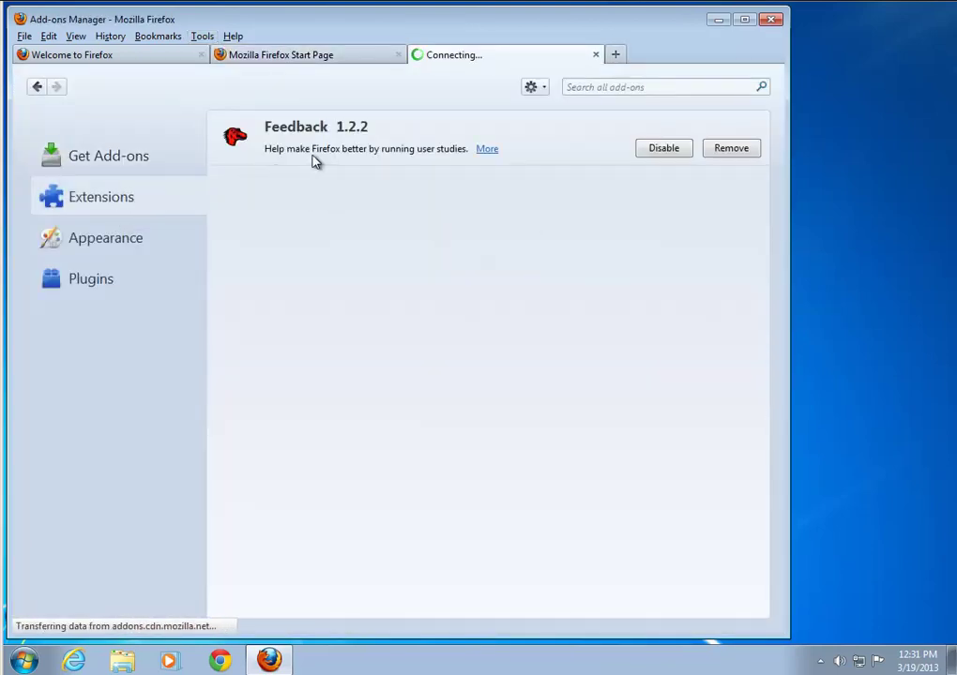
{"action": "left_click", "coordinate": [100, 246]}
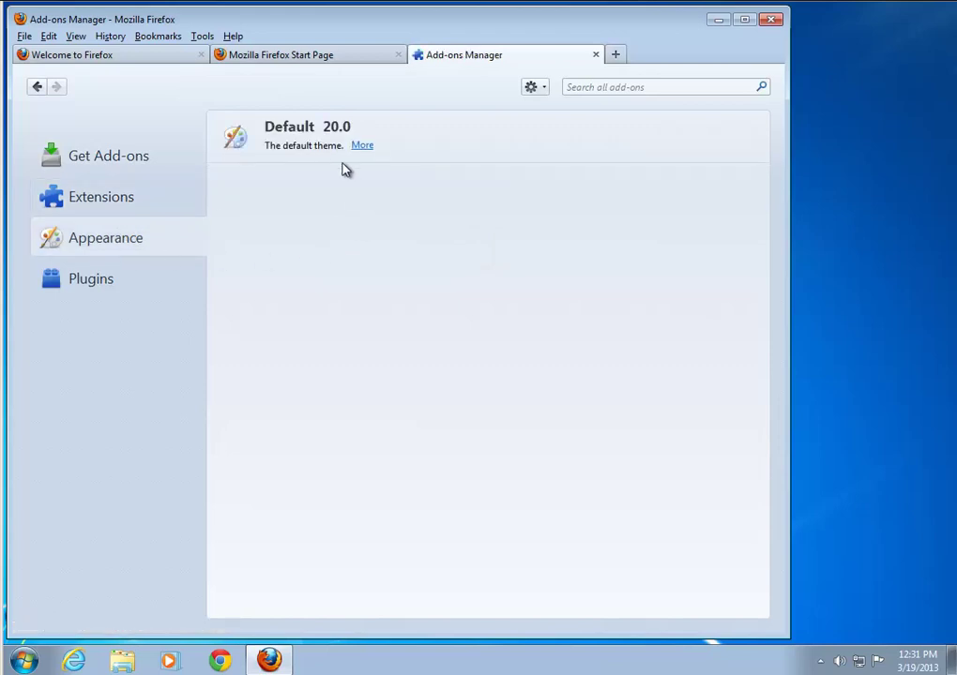
- Examine the installed plugins and the other add-on categories in the Add-ons Manager, and close Firefox with all its tabs
{"action": "left_click", "coordinate": [111, 284]}
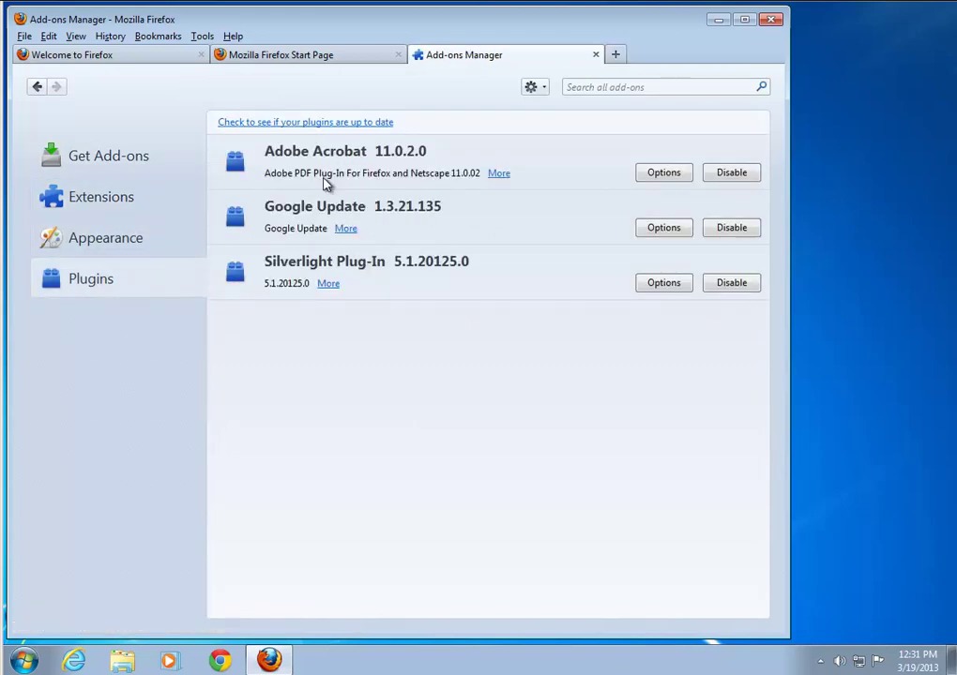
{"action": "left_click", "coordinate": [136, 232]}
{"action": "left_click", "coordinate": [110, 184]}
{"action": "left_click", "coordinate": [169, 160]}
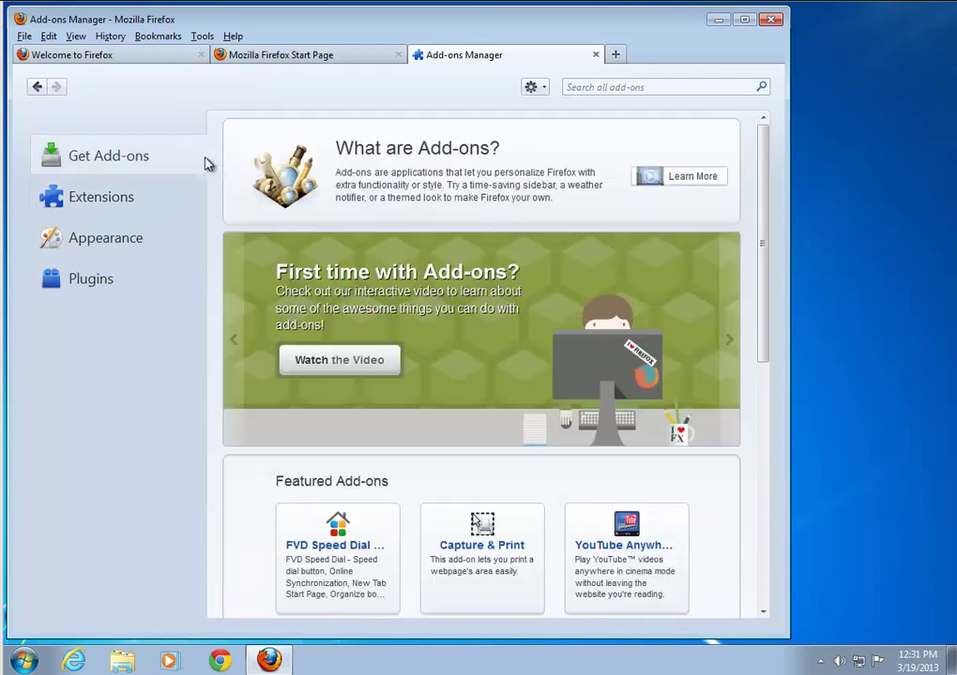
{"action": "left_click", "coordinate": [775, 21]}
{"action": "left_click", "coordinate": [358, 359]}
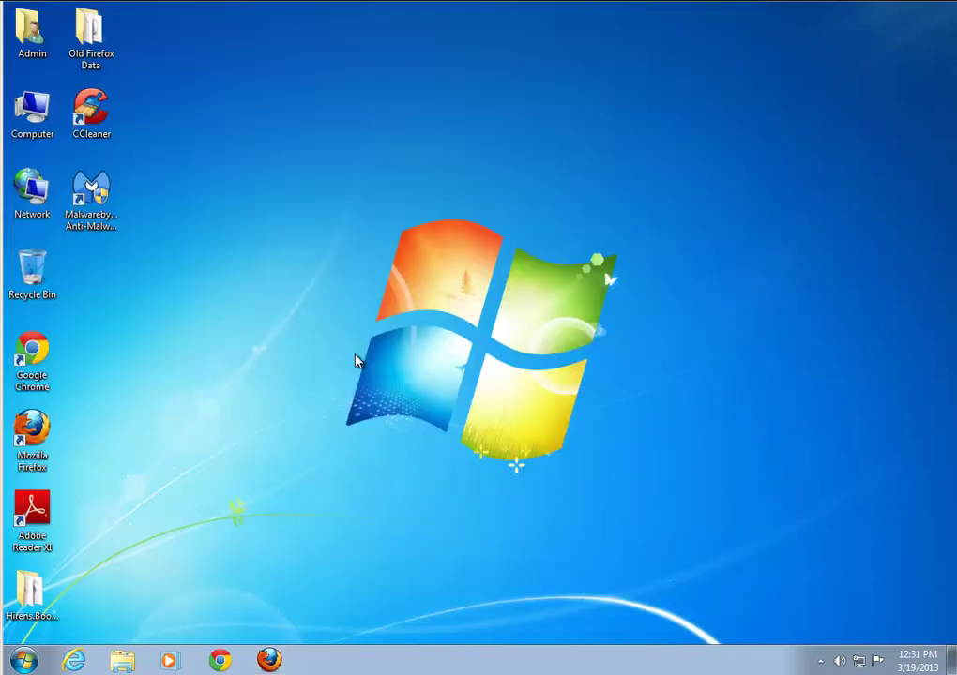
- Restart the computer
{"action": "left_click", "coordinate": [24, 660]}
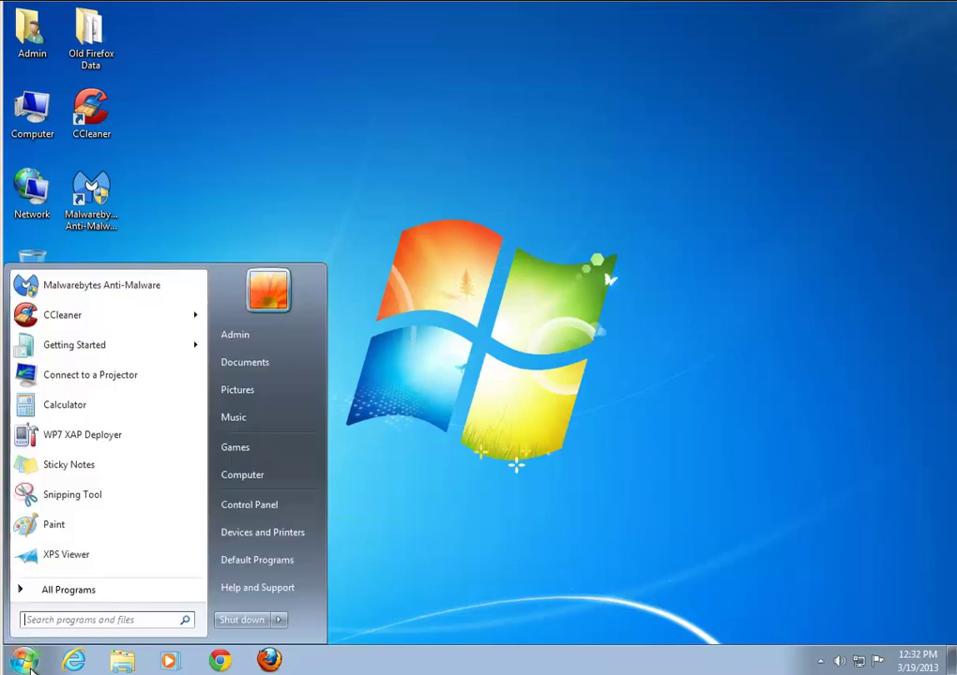
{"action": "left_click", "coordinate": [282, 621]}
{"action": "left_click", "coordinate": [334, 603]}
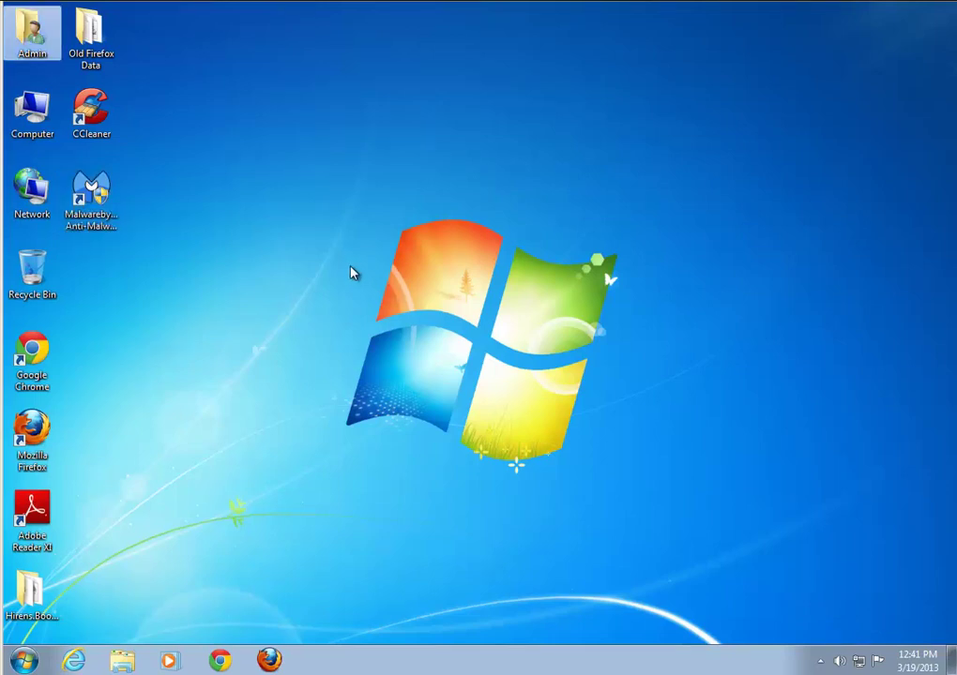
- Permanently delete the Old Firefox Data folder from the desktop, bypassing the Recycle Bin
{"action": "left_click", "coordinate": [91, 33]}
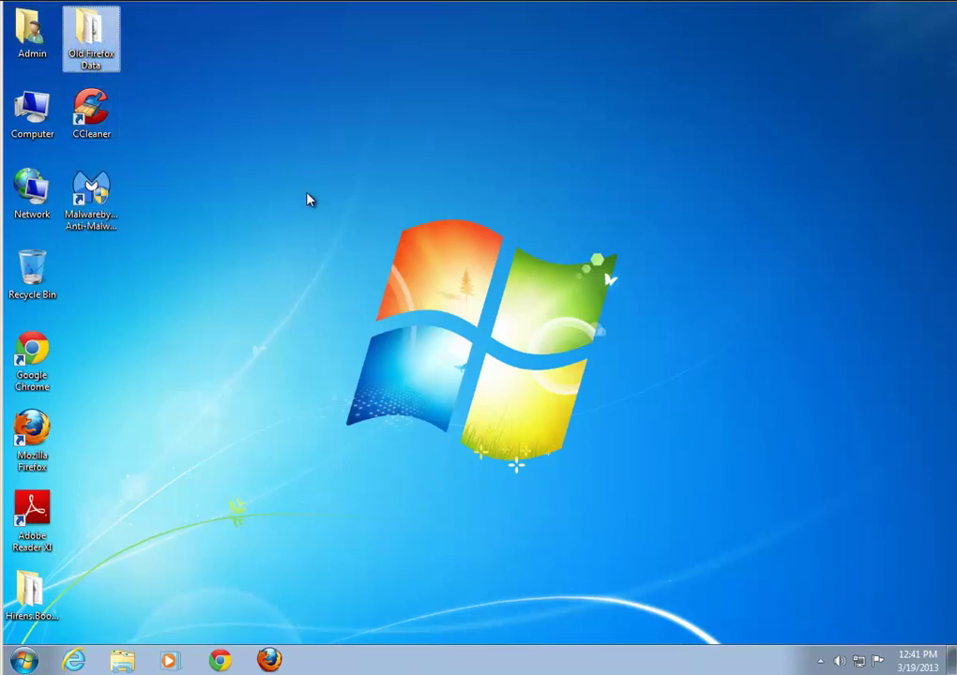
{"action": "key", "text": "shift+Delete"}
{"action": "key", "text": "Return"}
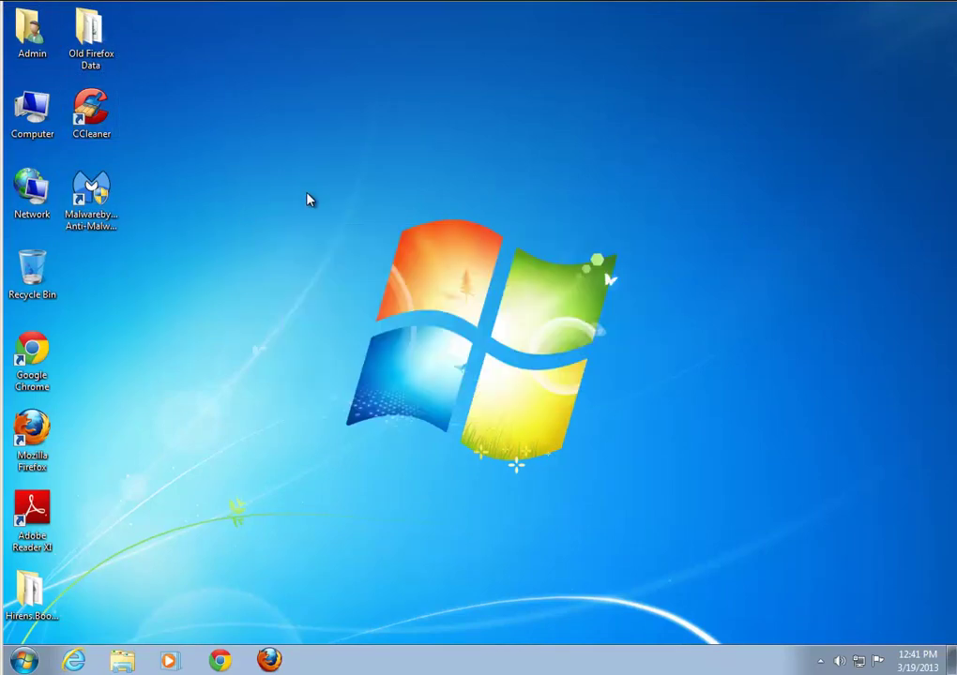